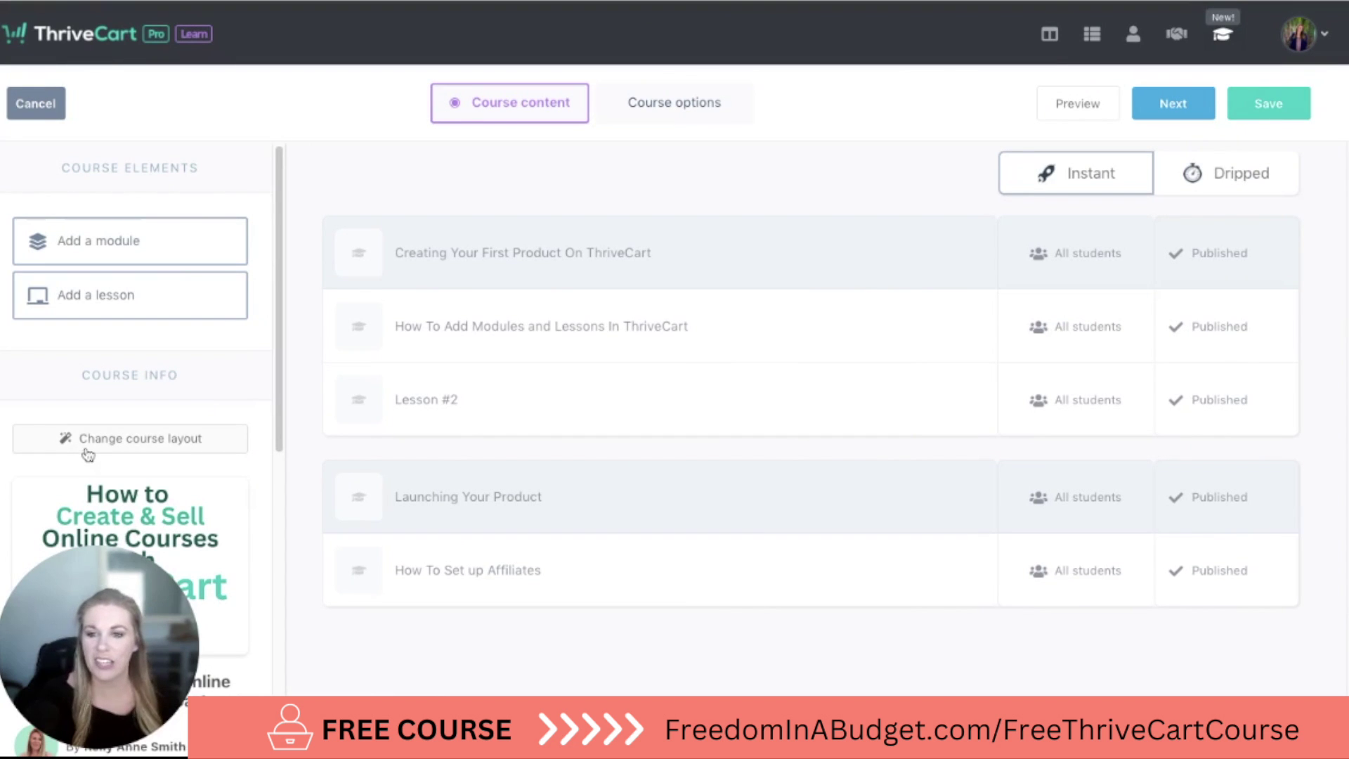
- Preview the course in its current Sidebar layout and open the How To Set up Affiliates lesson
left_click(90, 446)
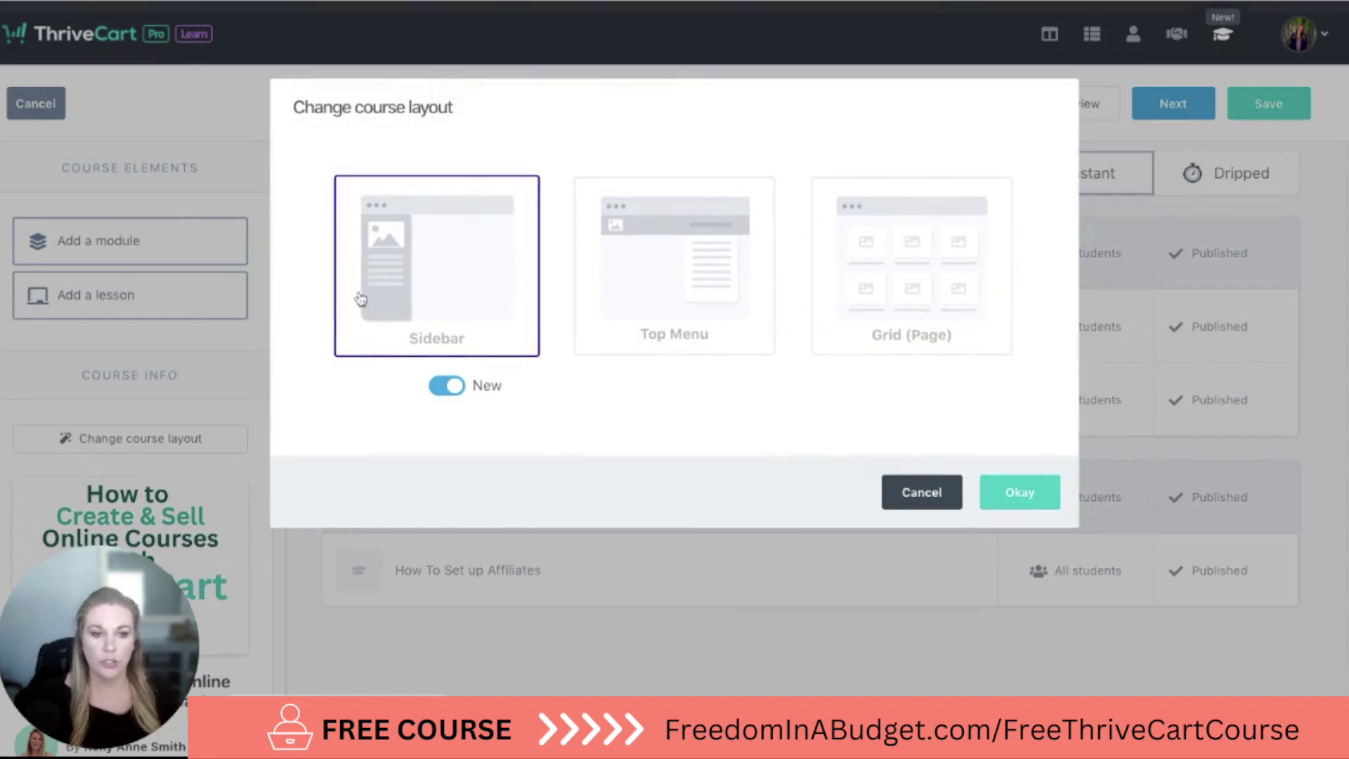
left_click(1016, 501)
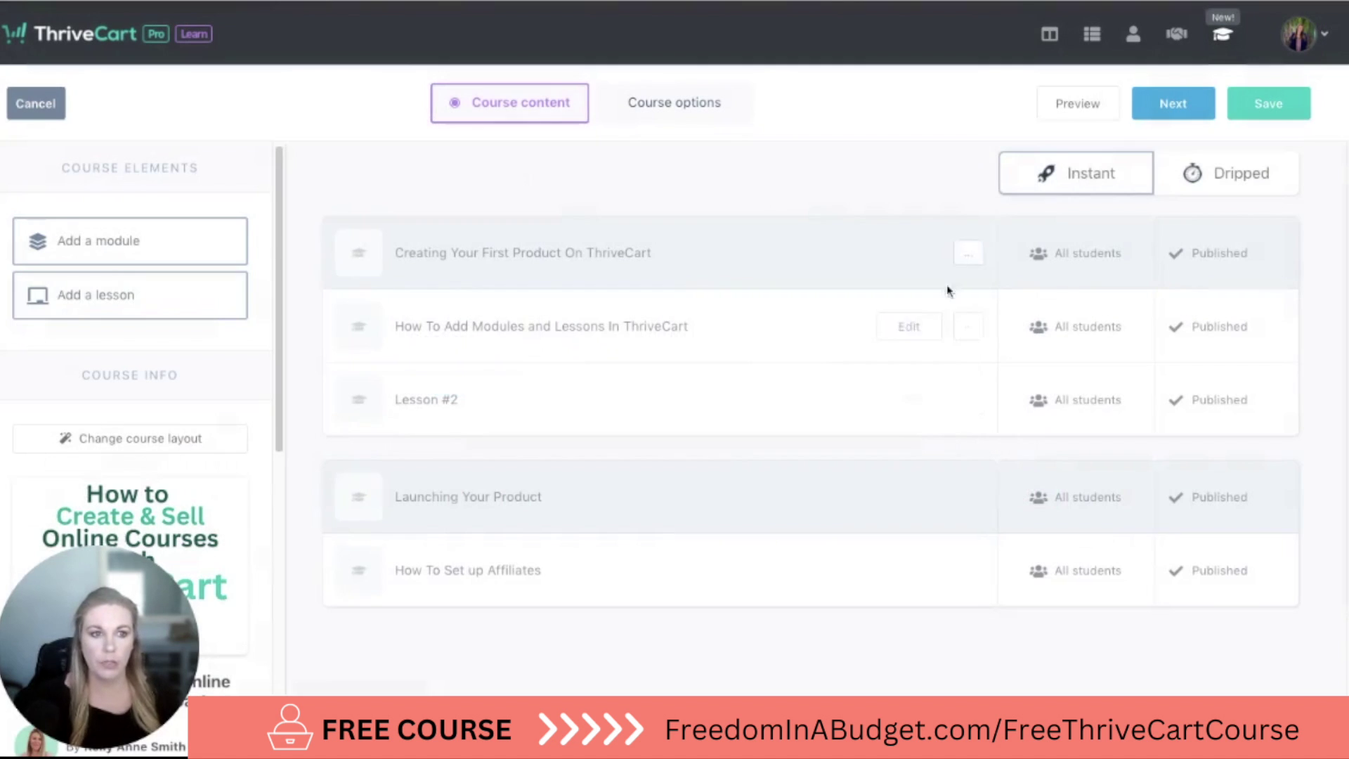
left_click(1069, 109)
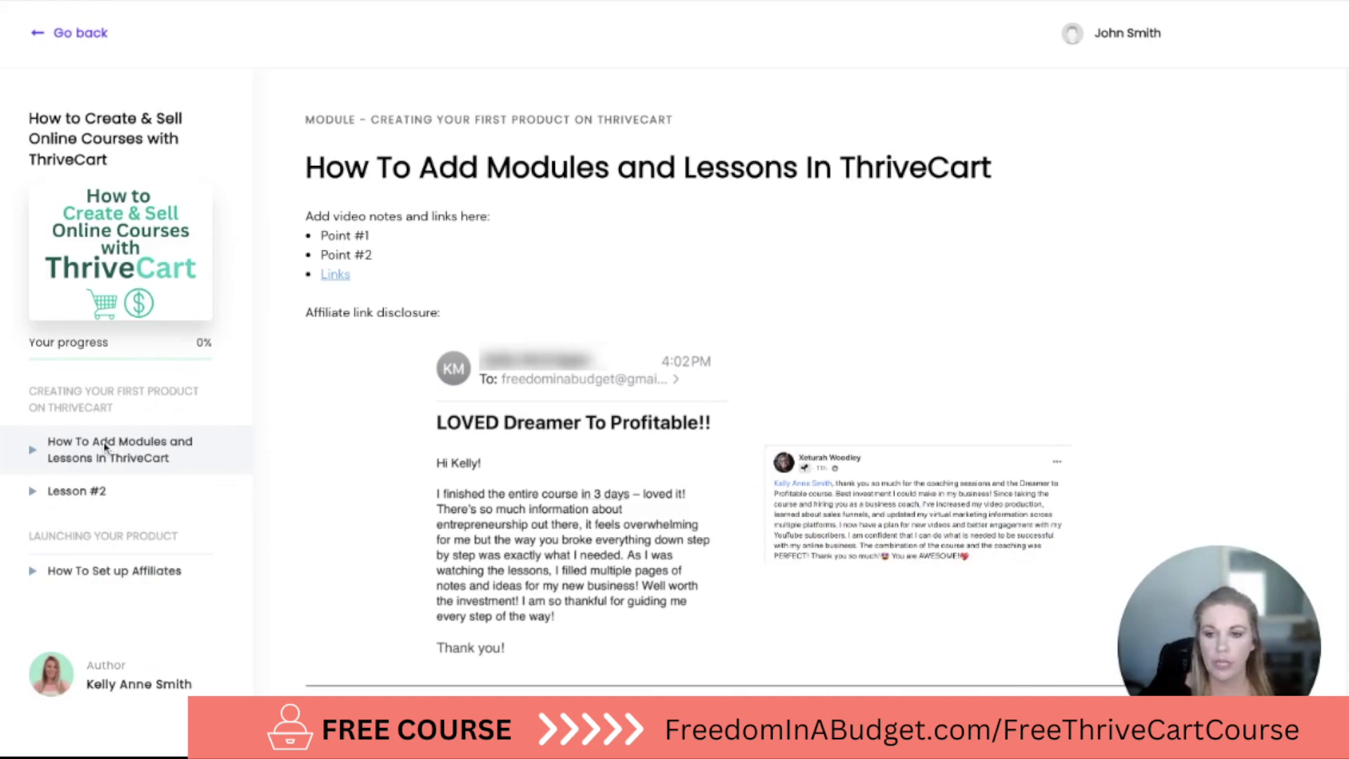
left_click(117, 562)
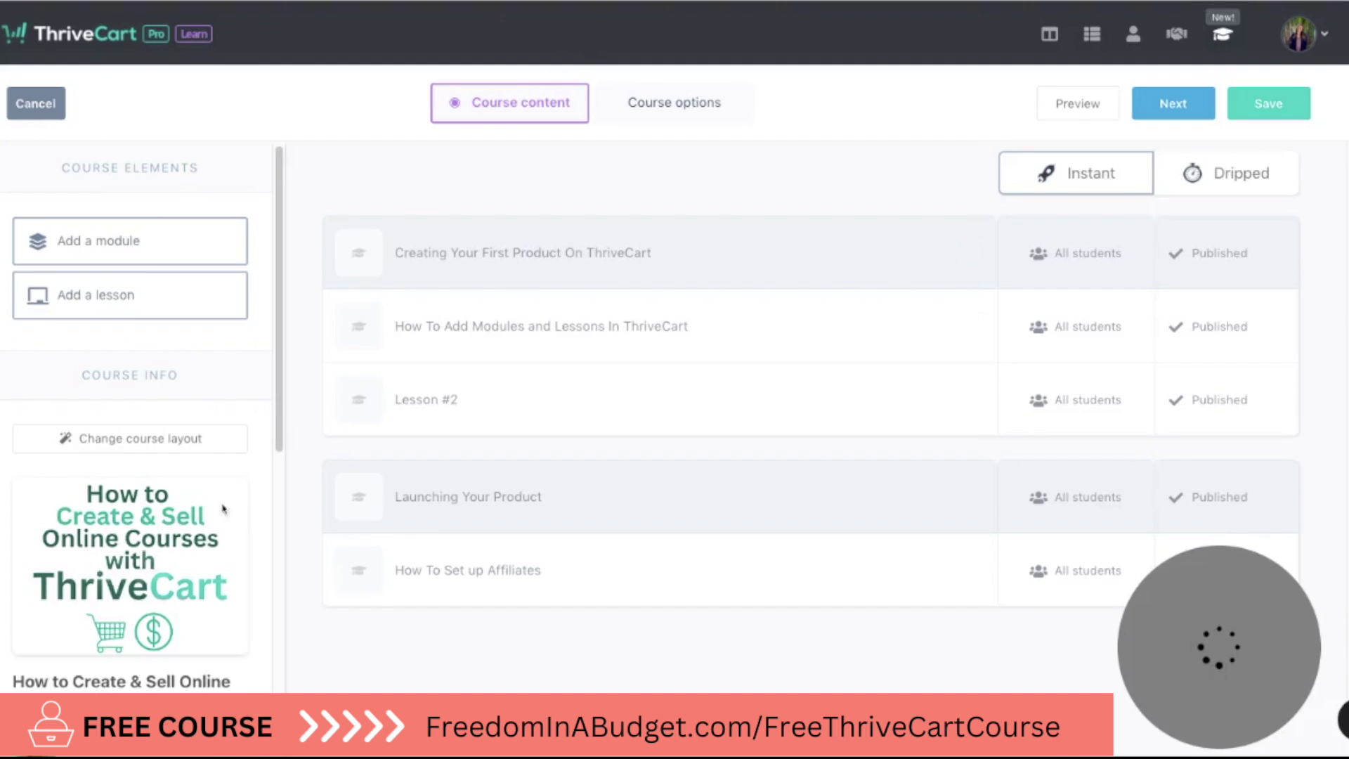
- Switch the course layout to Top Menu and confirm the change
left_click(162, 438)
left_click(685, 315)
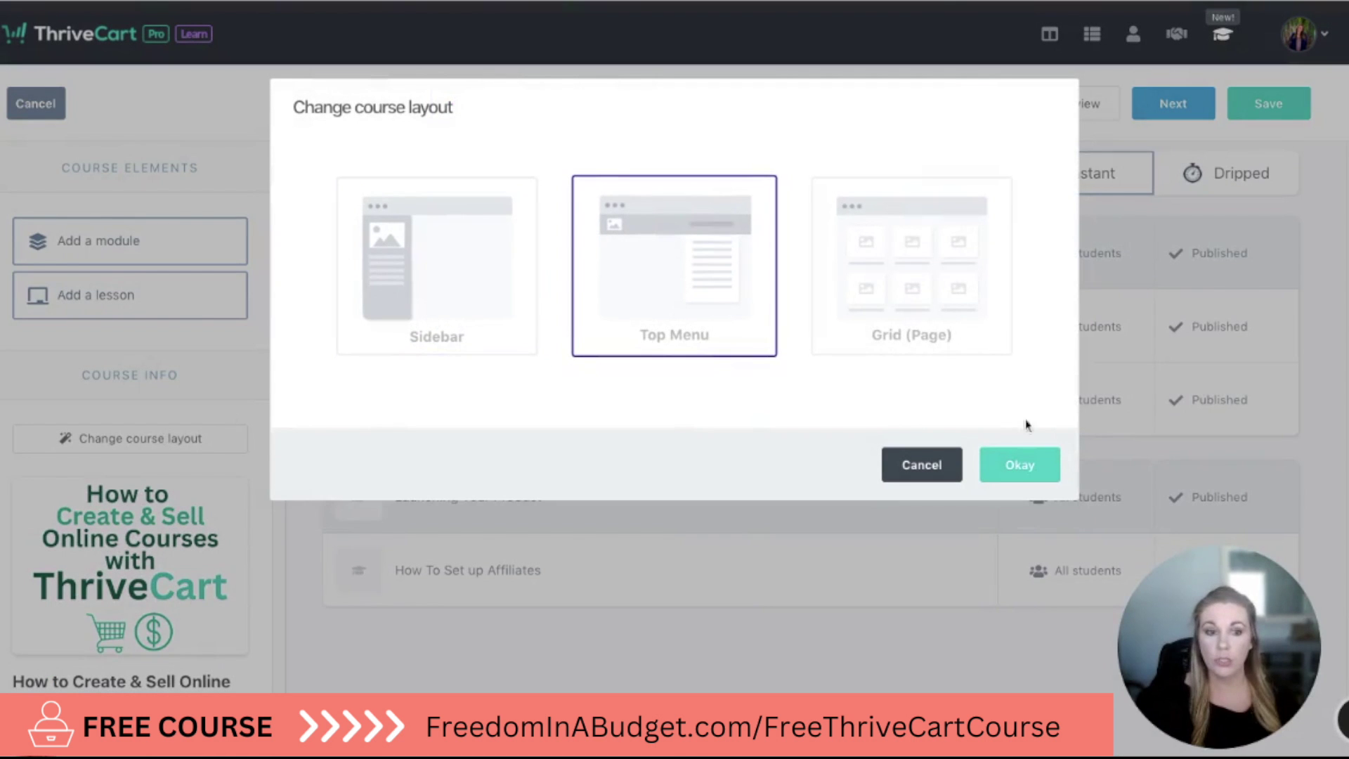
left_click(1018, 475)
left_click(729, 337)
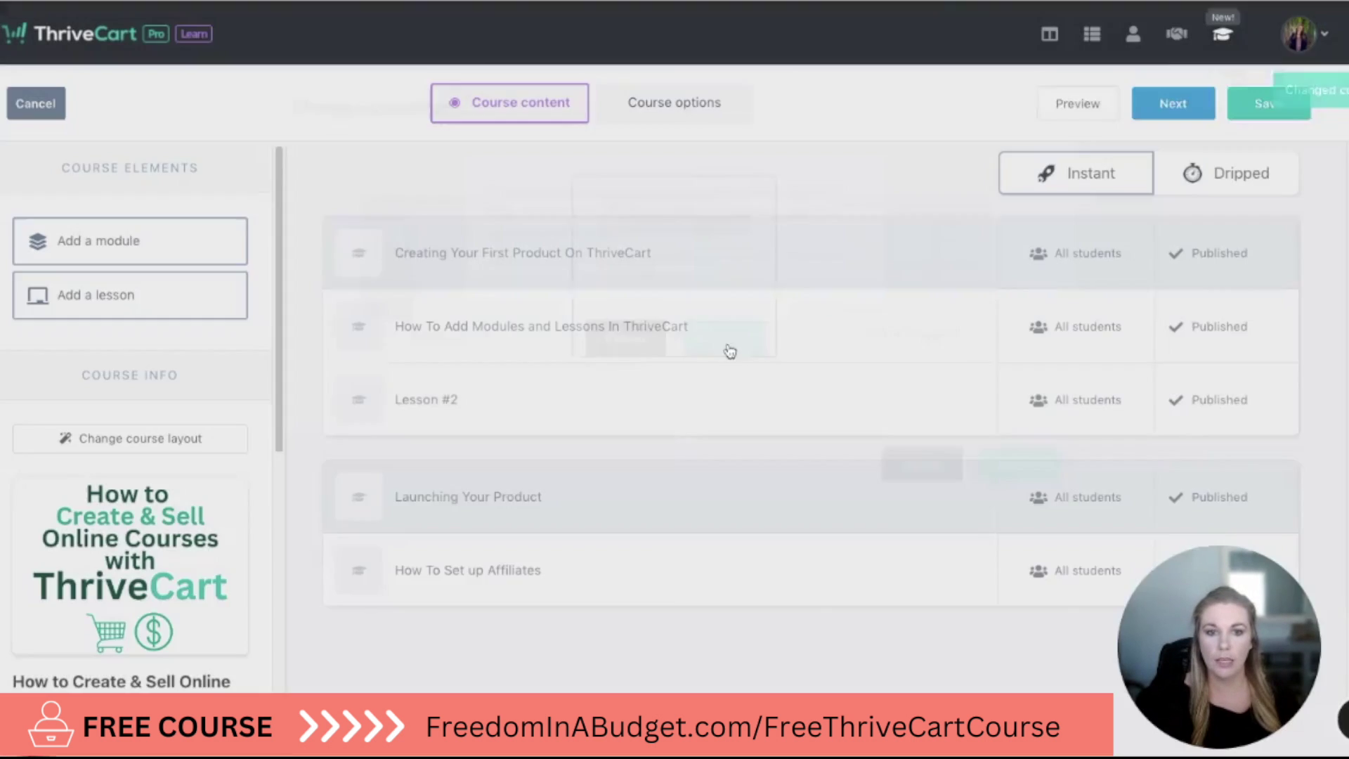
- Preview the Top Menu layout, visiting Lesson #2 and How To Set up Affiliates from the header list
left_click(1053, 107)
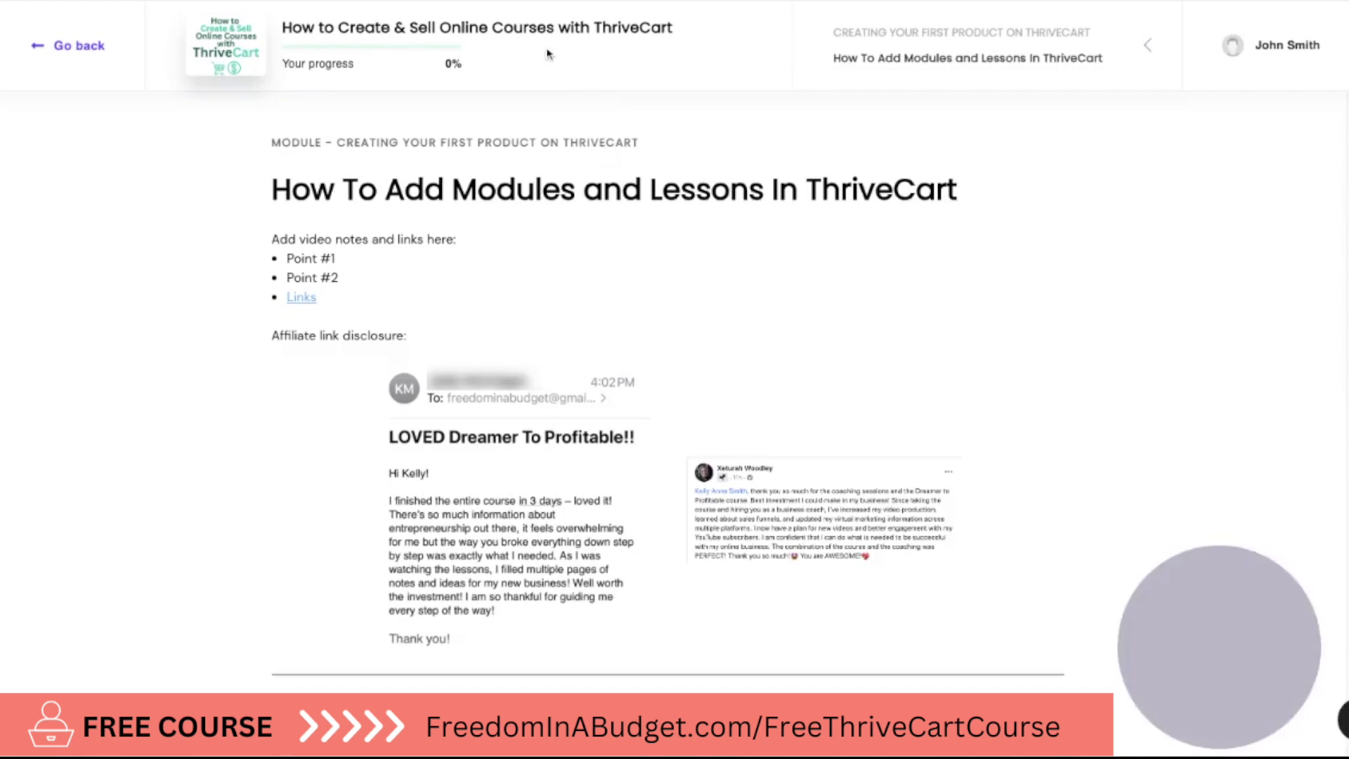
left_click(1150, 48)
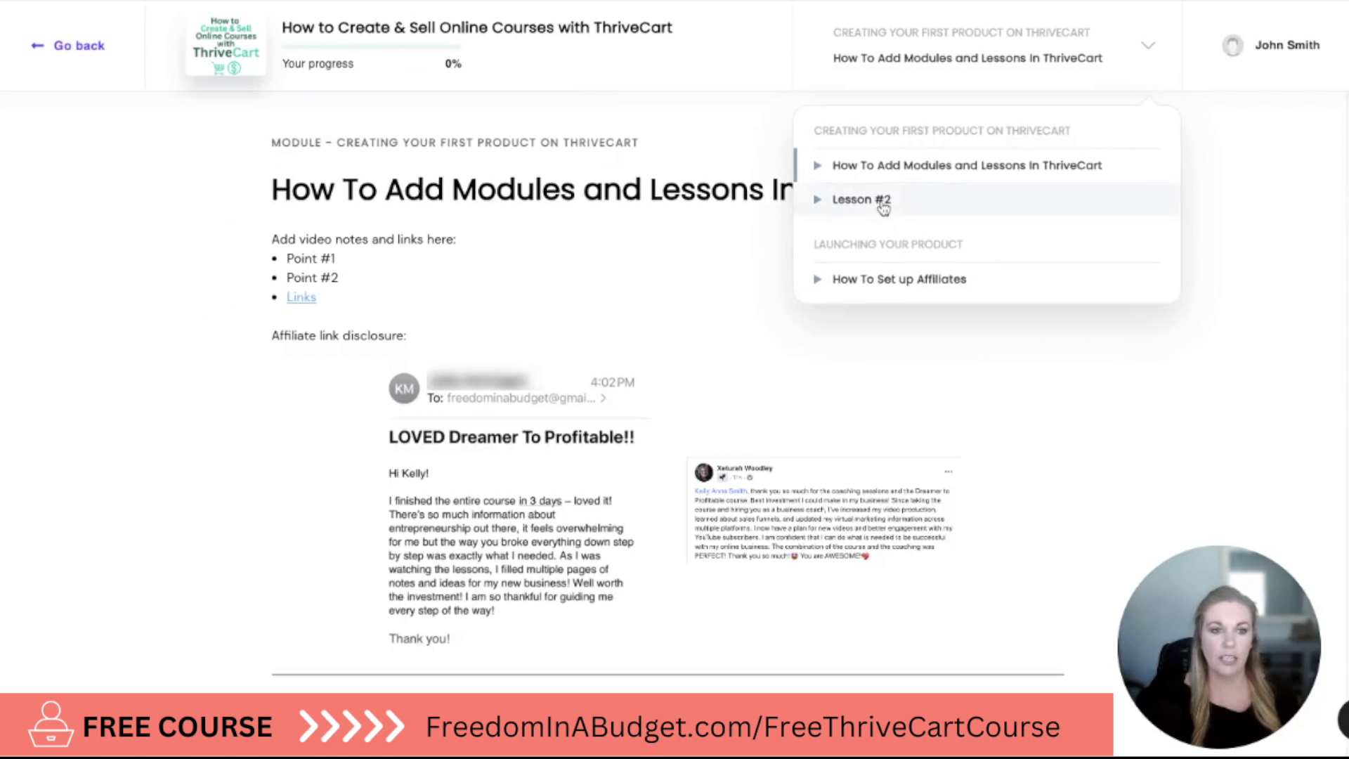
left_click(883, 201)
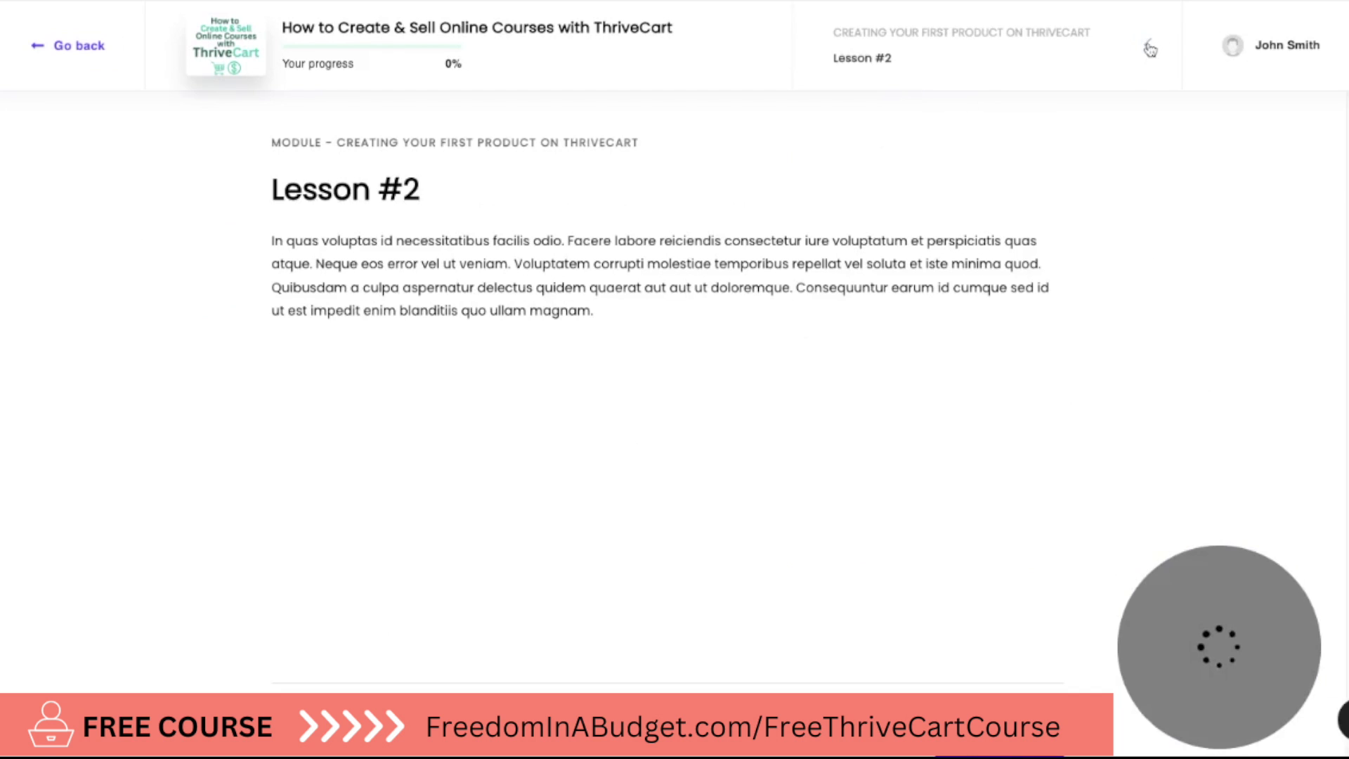
left_click(1150, 48)
left_click(931, 279)
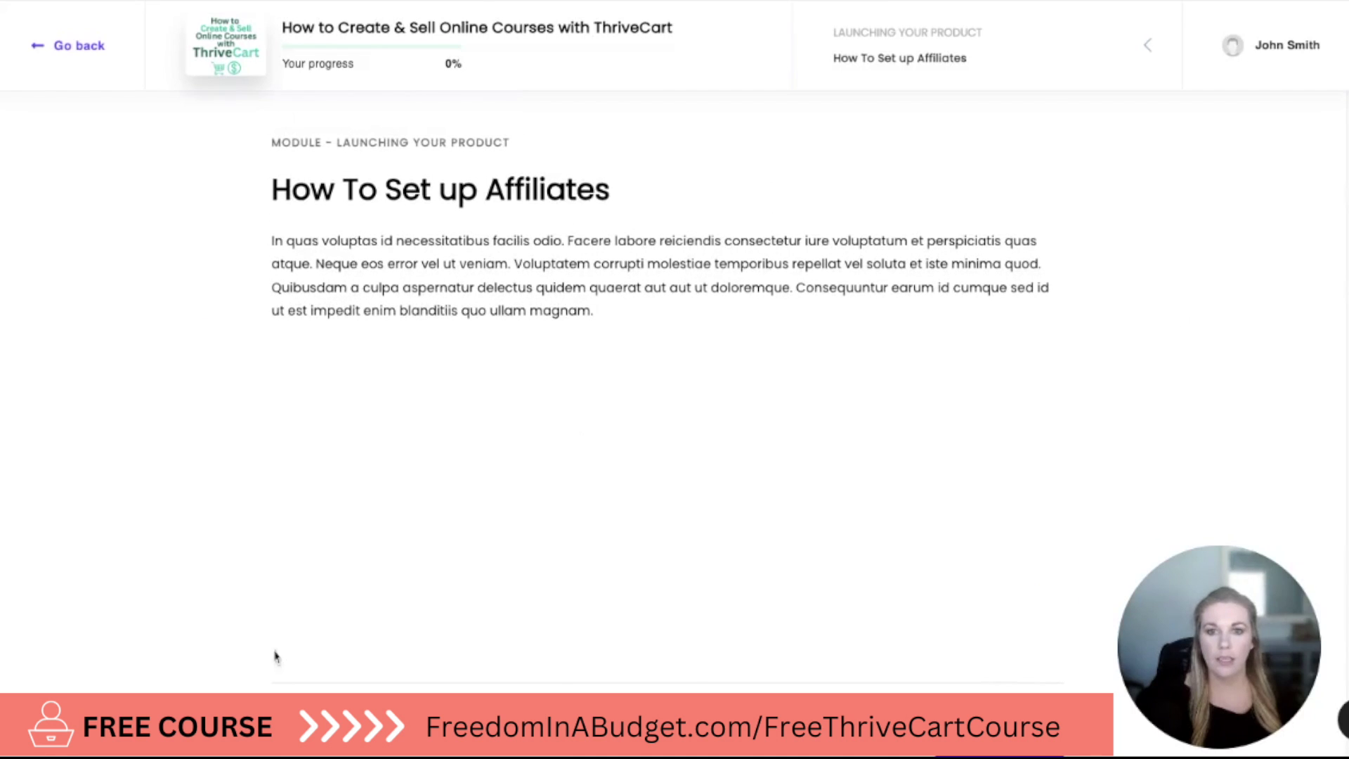
scroll(528, 374, "down", 1)
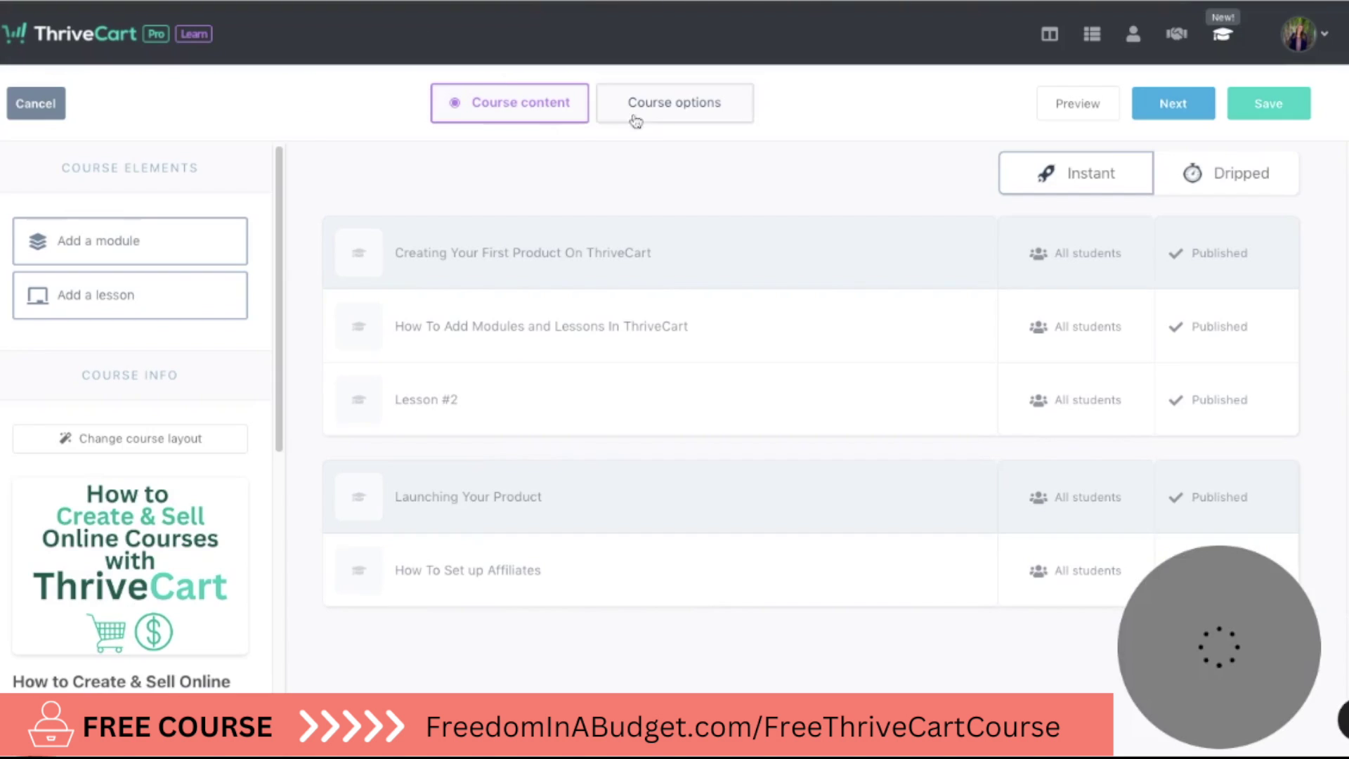
left_click(187, 437)
- Apply the Grid (Page) layout, preview its module cards, then return to the course editor
left_click(913, 246)
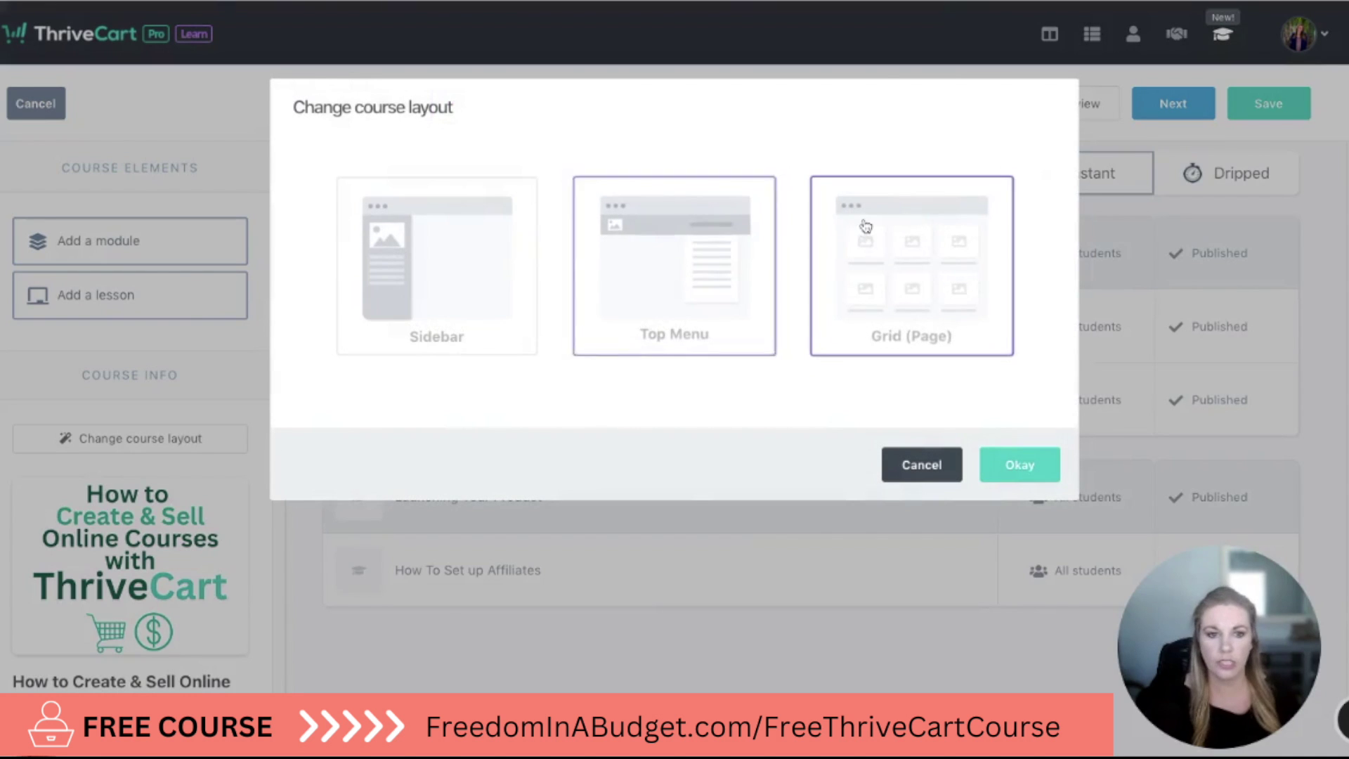
left_click(1036, 462)
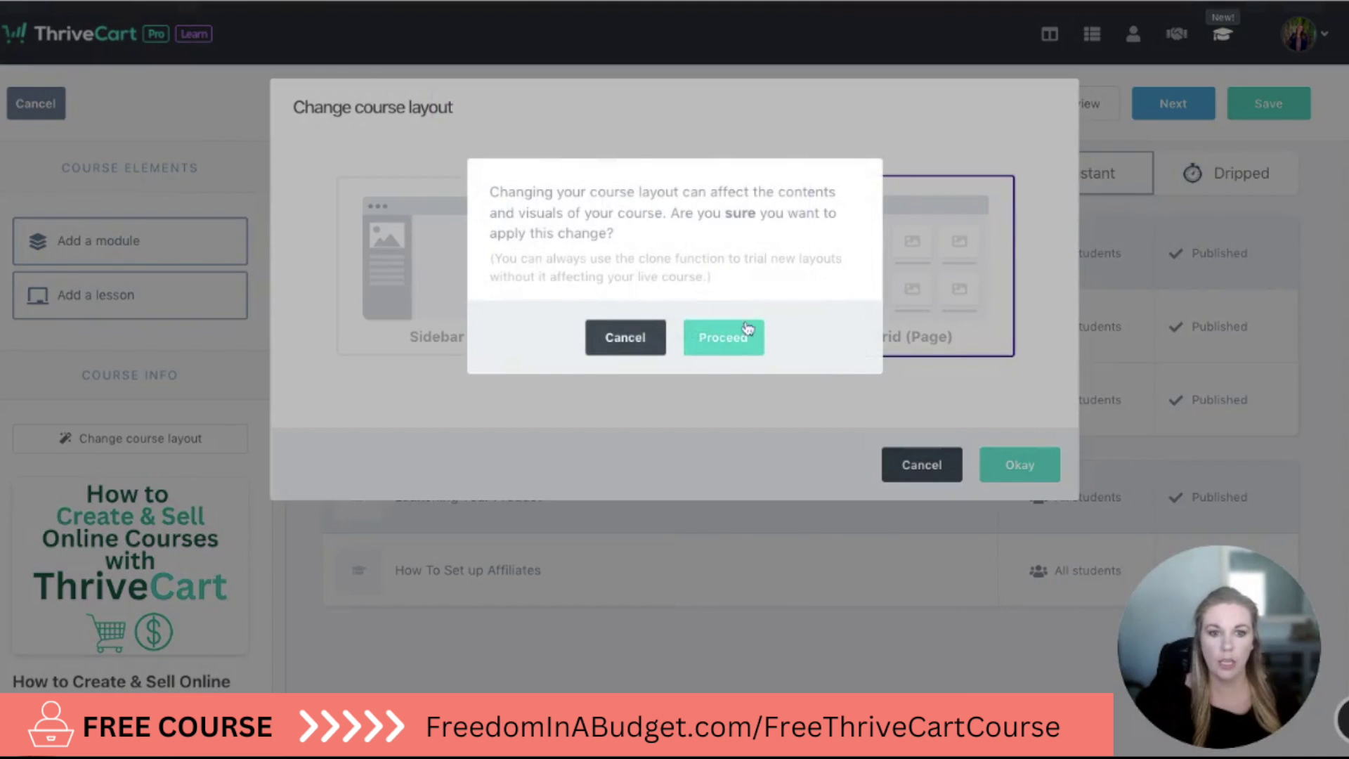
left_click(741, 338)
left_click(1063, 109)
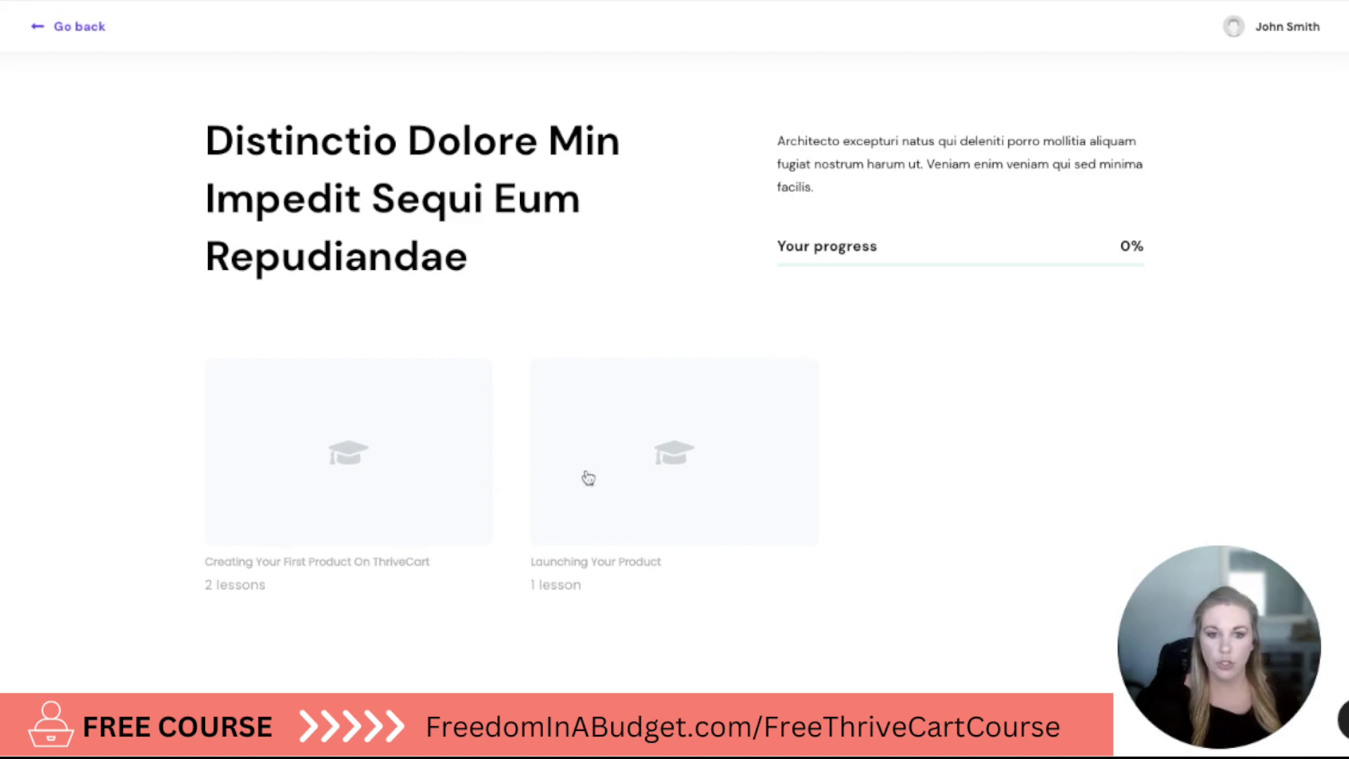
left_click(80, 26)
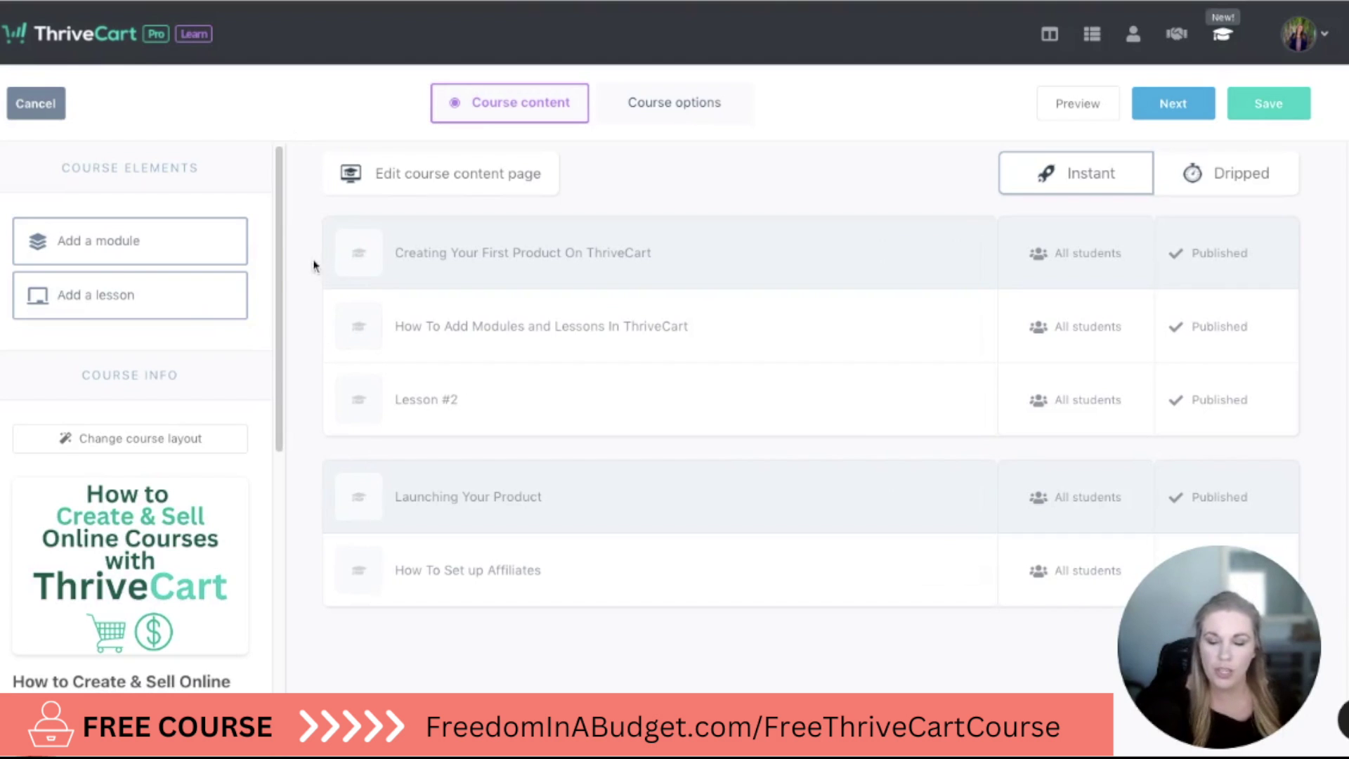
- Open the first module's image upload (1280x960px recommended), then bring up Canva's home page
left_click(355, 261)
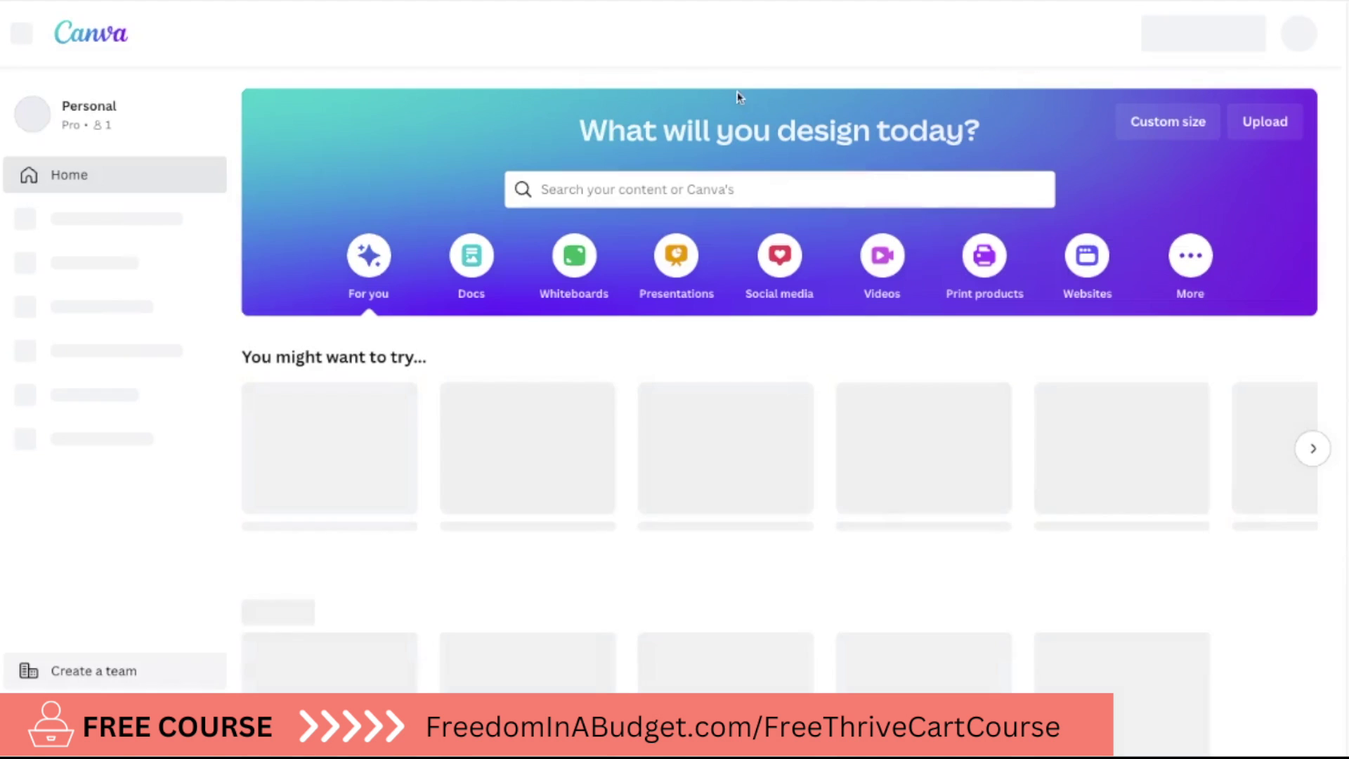
scroll(938, 57, "down", 1)
- Create a custom-size Canva design 1280 px wide and 960 px high
left_click(1200, 40)
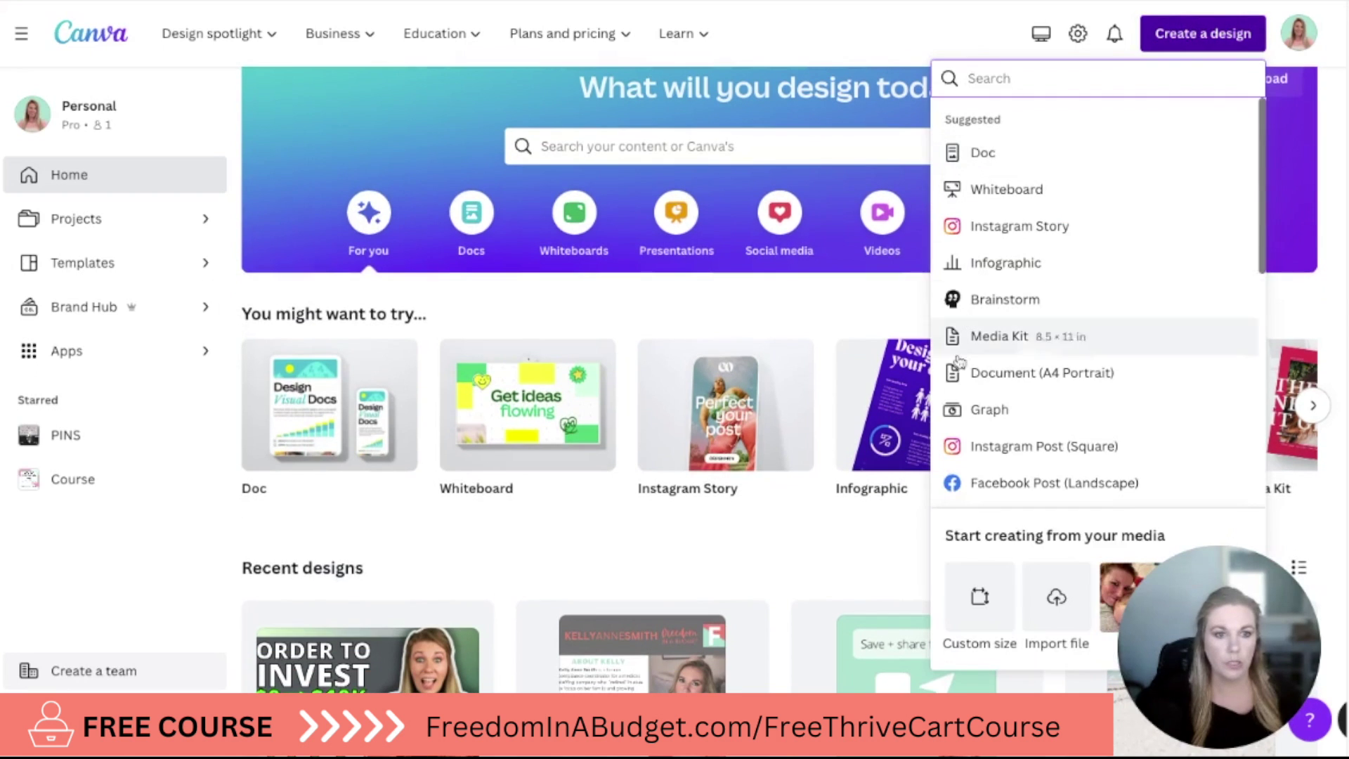
left_click(981, 594)
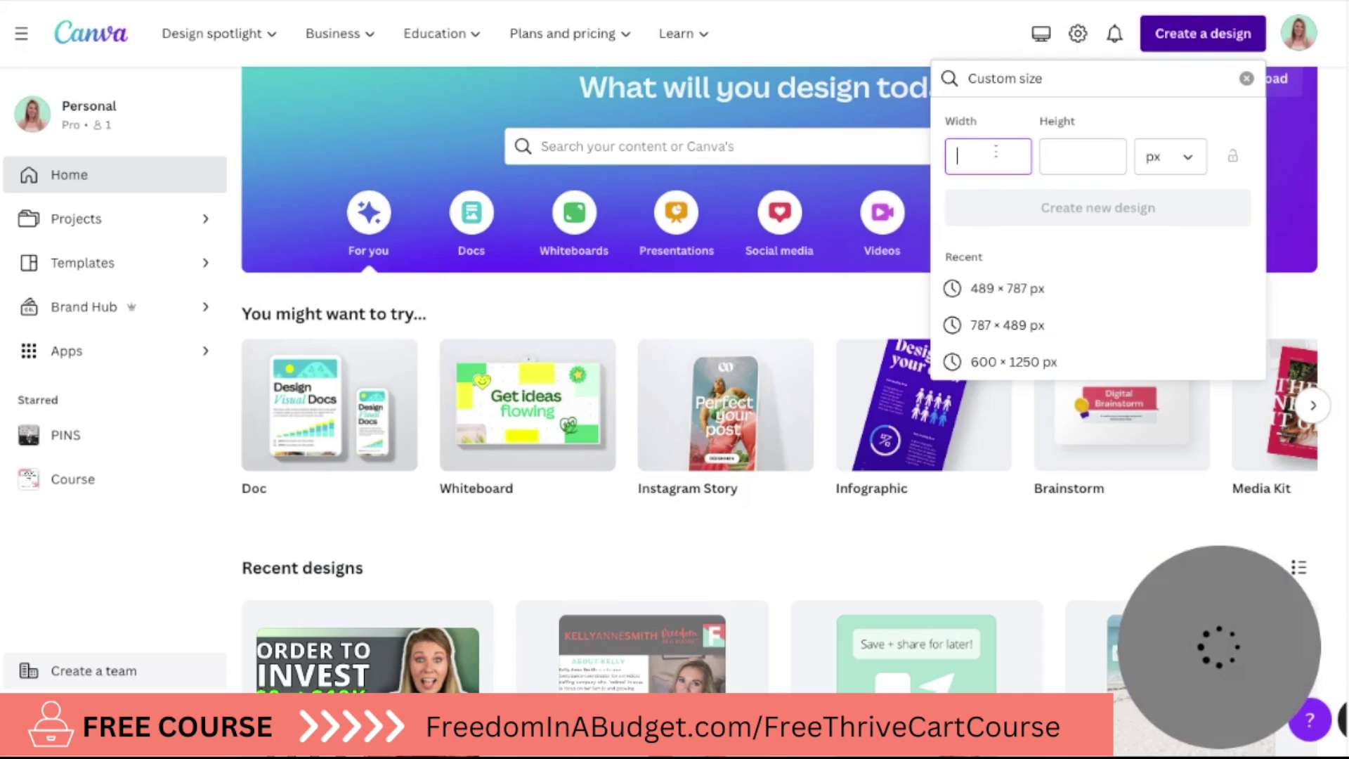
type("1280")
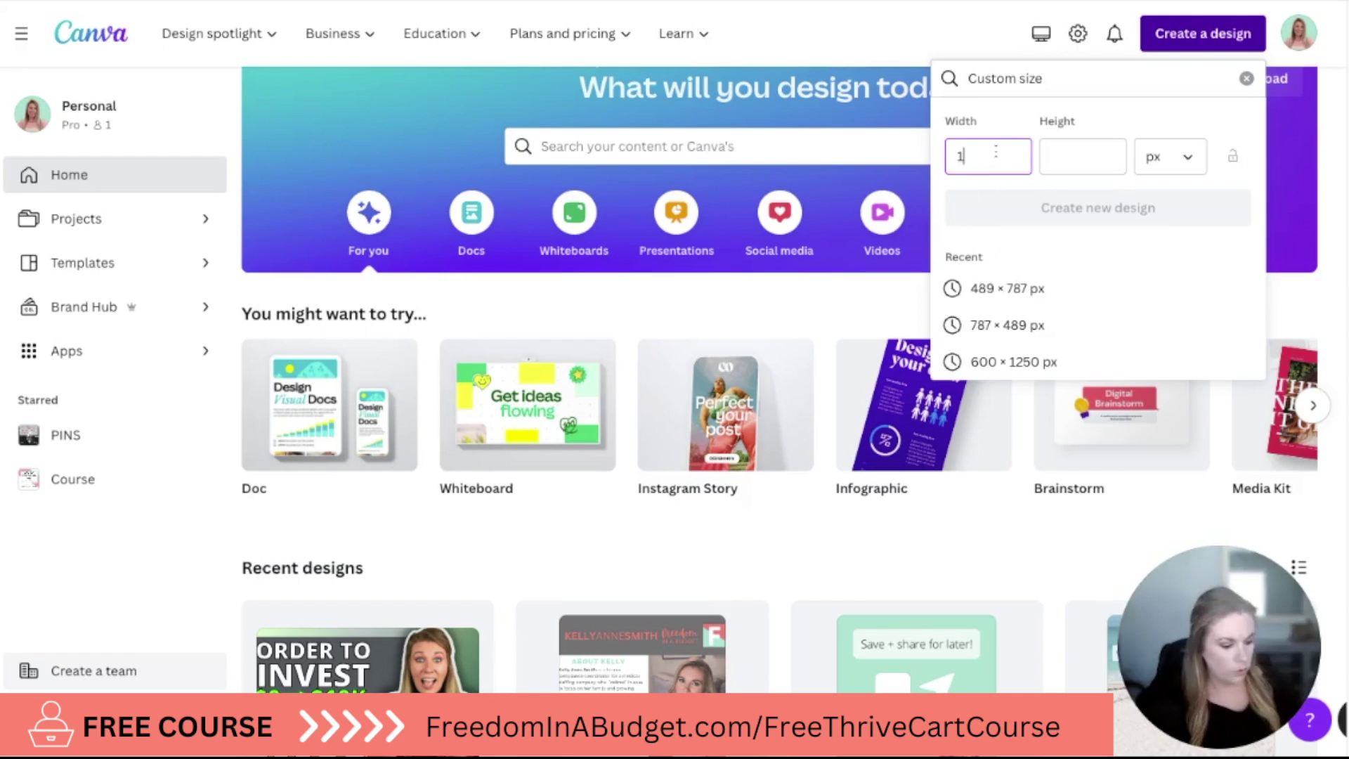
left_click(1066, 170)
type("960")
left_click(1085, 222)
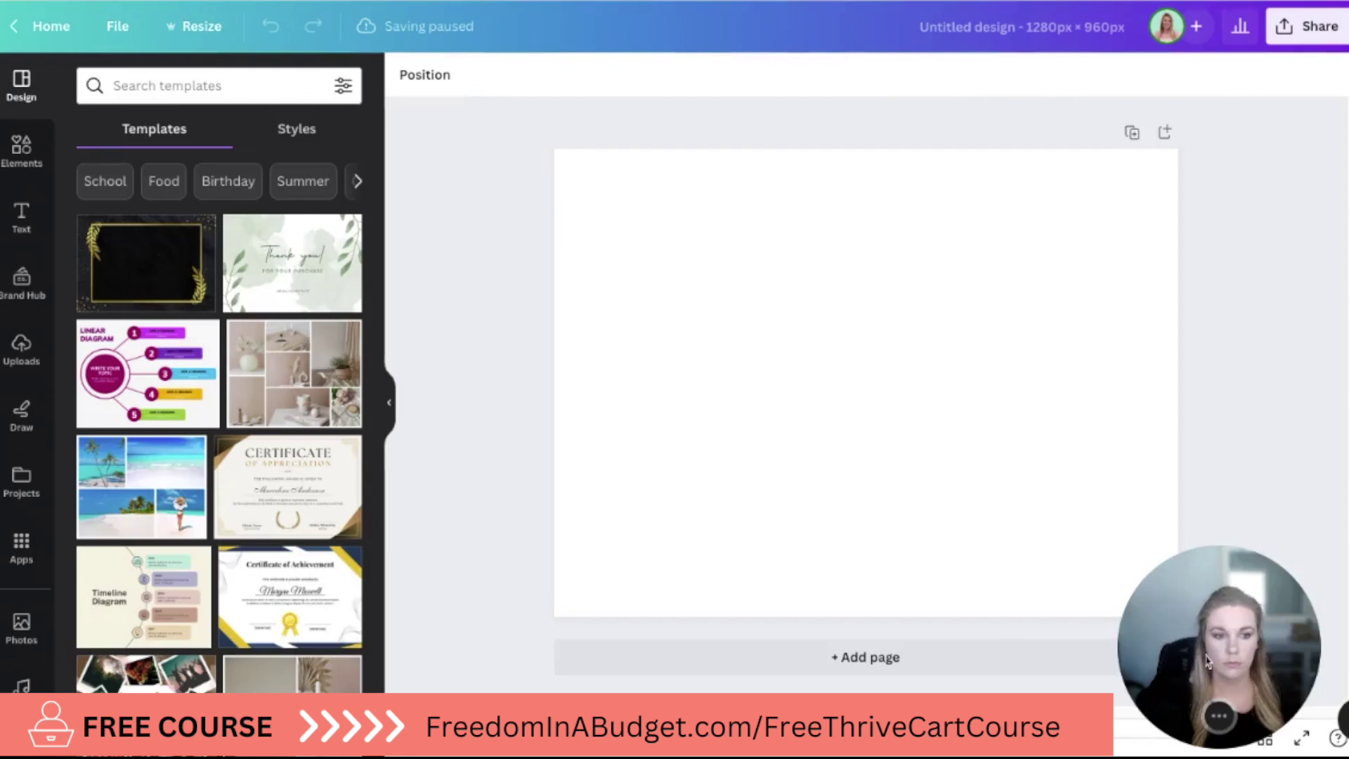
left_click(671, 203)
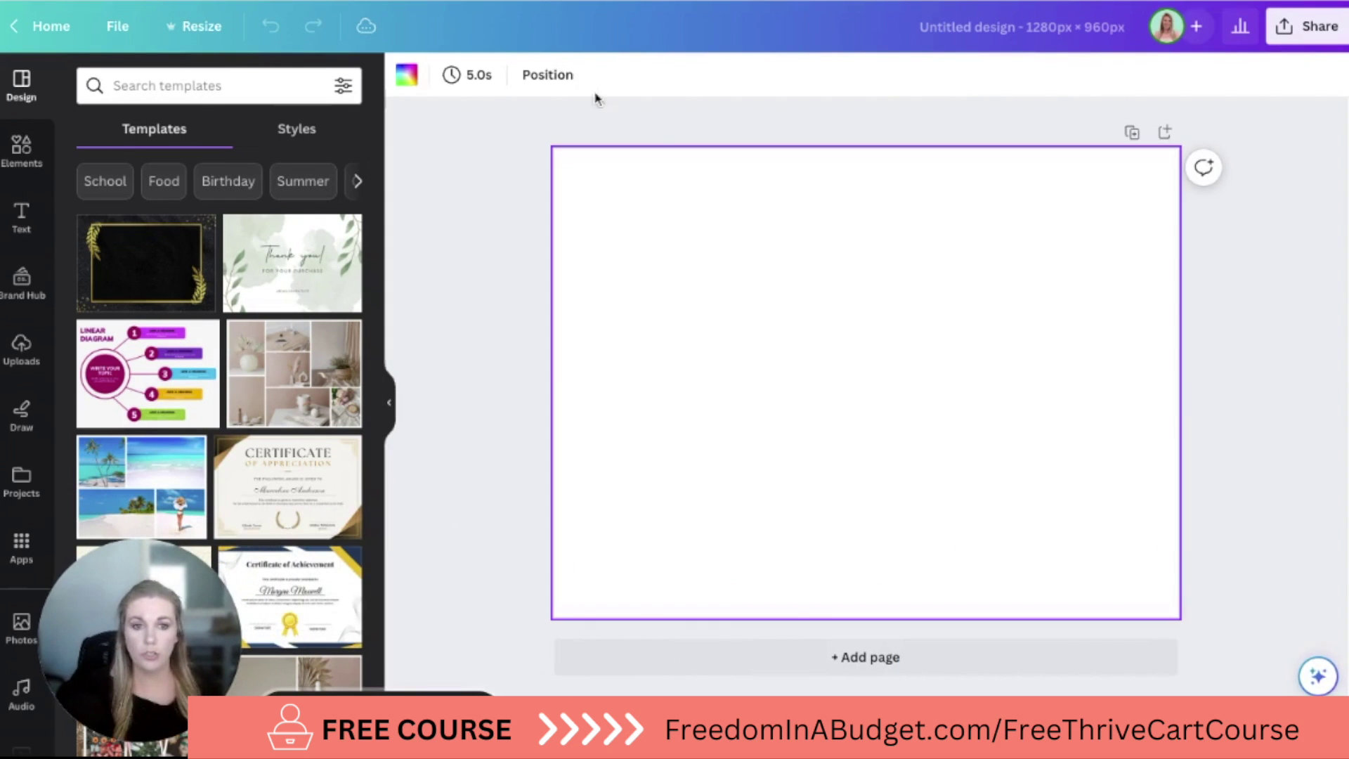
- Fill the page background with the mint brand colour
left_click(407, 75)
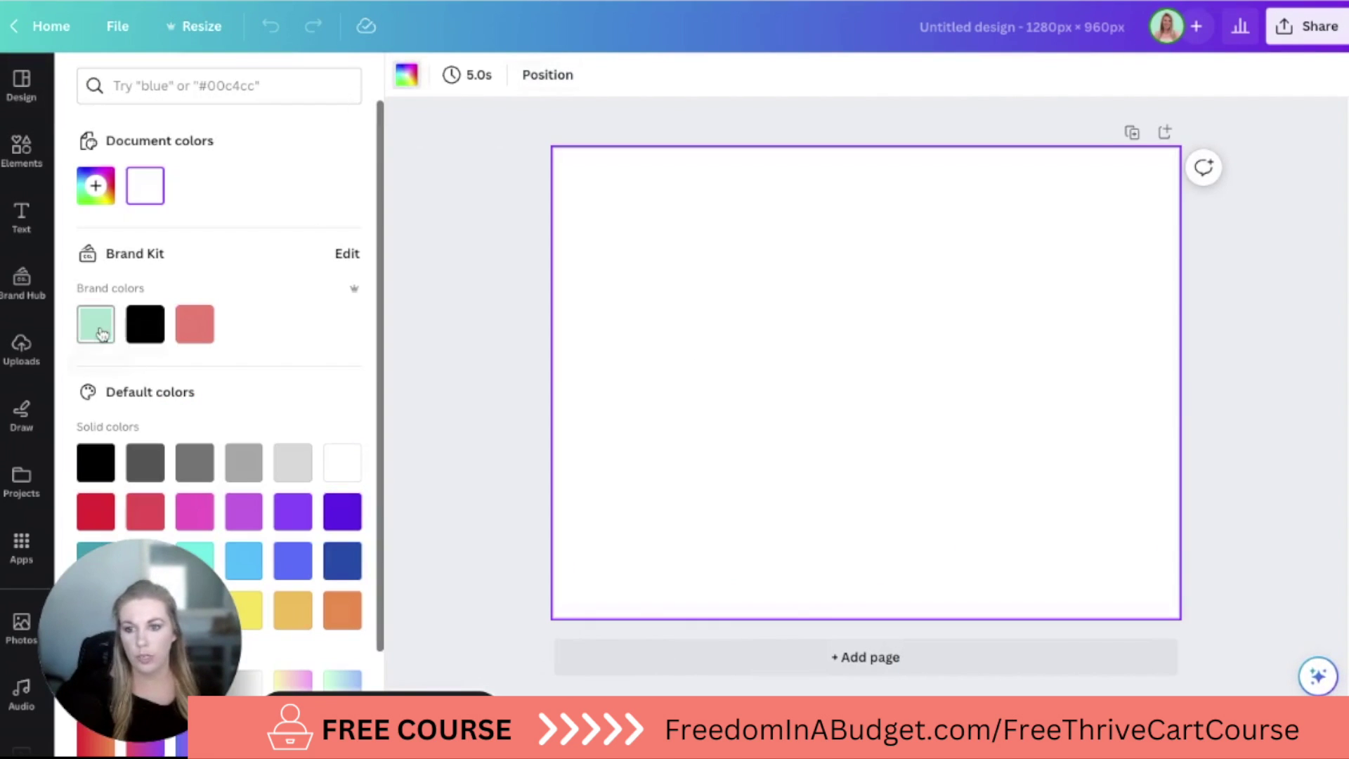
left_click(102, 333)
left_click(458, 162)
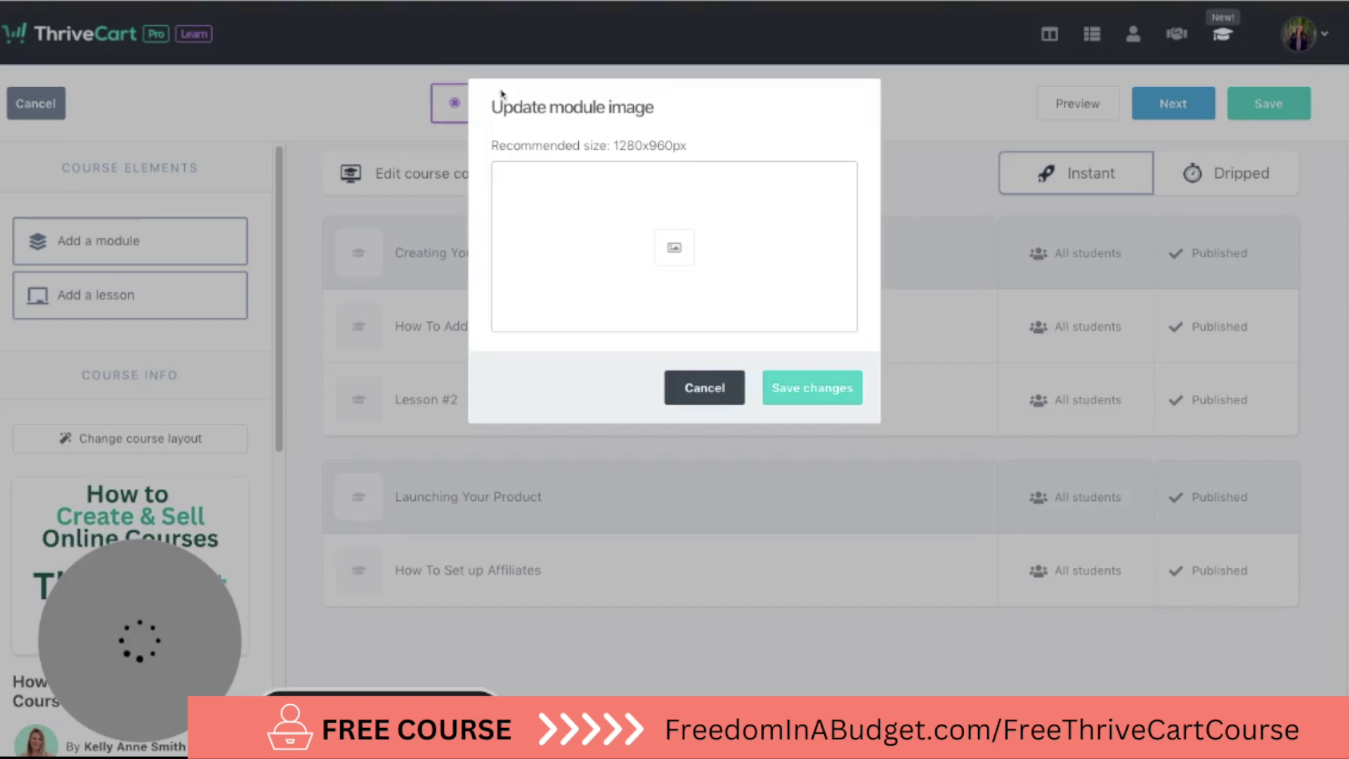
left_click(685, 387)
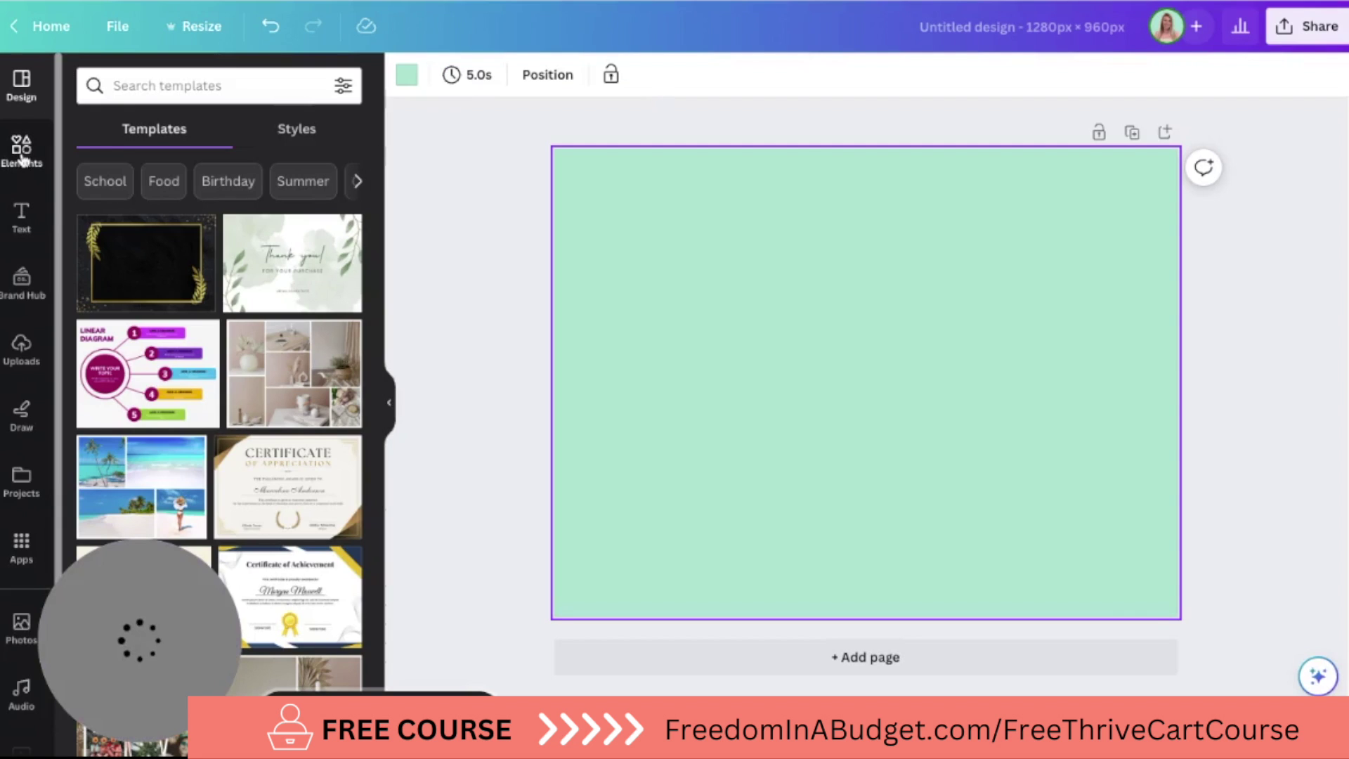
- Search the elements library for 'product' and add the circular box graphic
left_click(21, 149)
left_click(179, 74)
type("product")
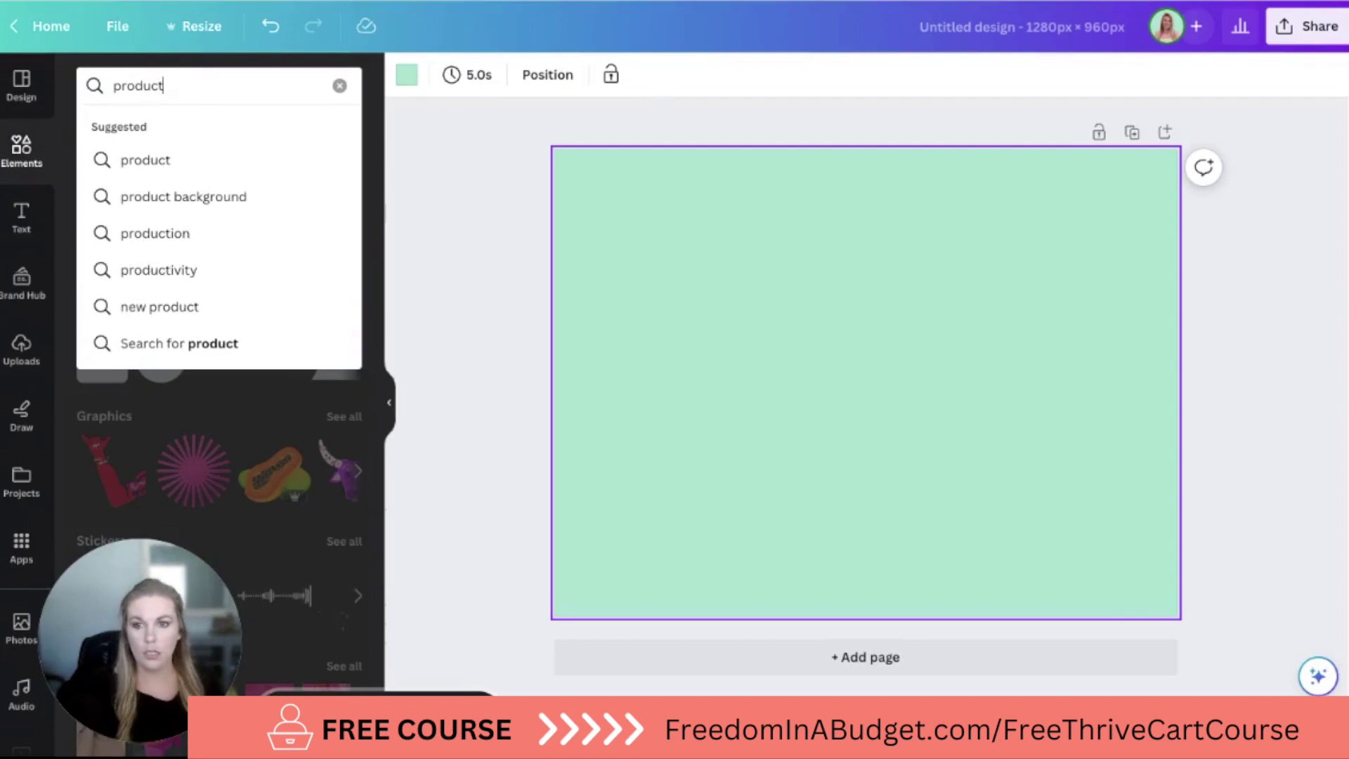
key("Return")
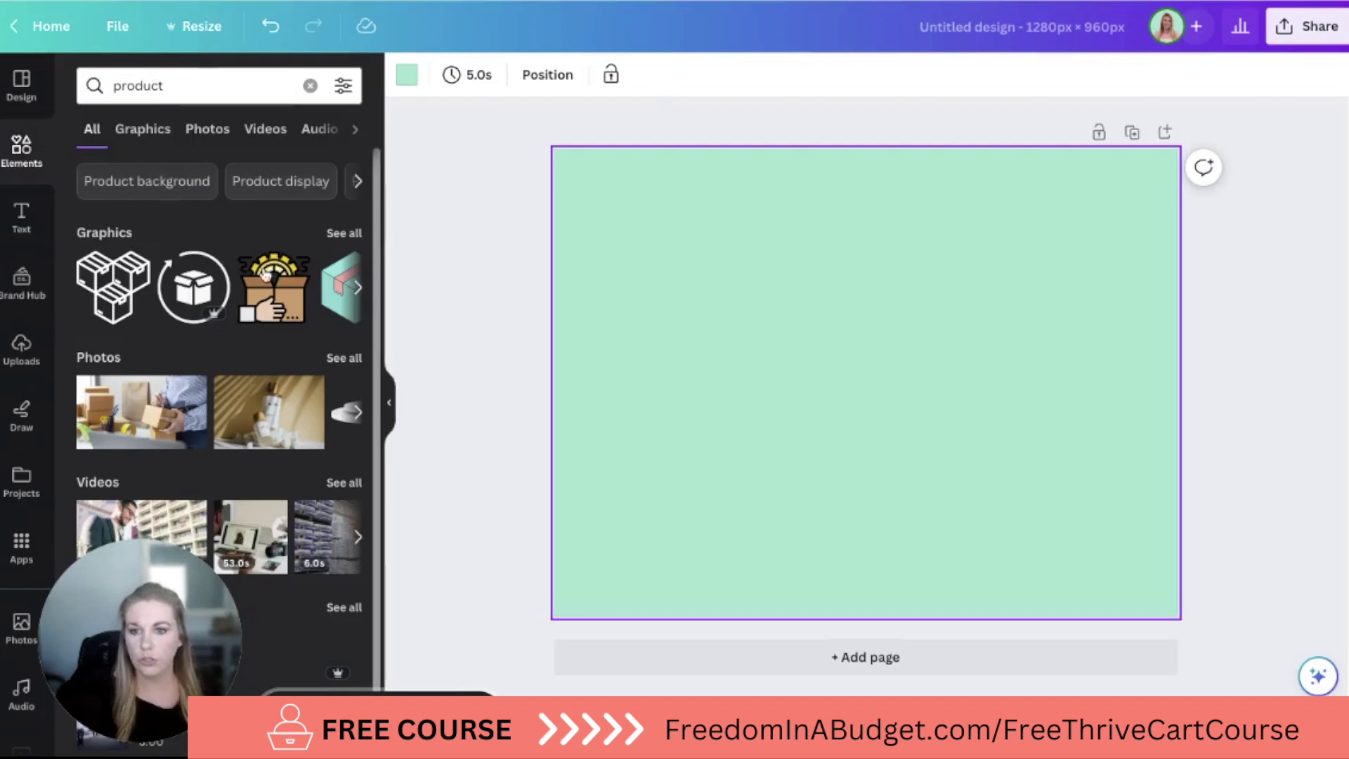
left_click(340, 237)
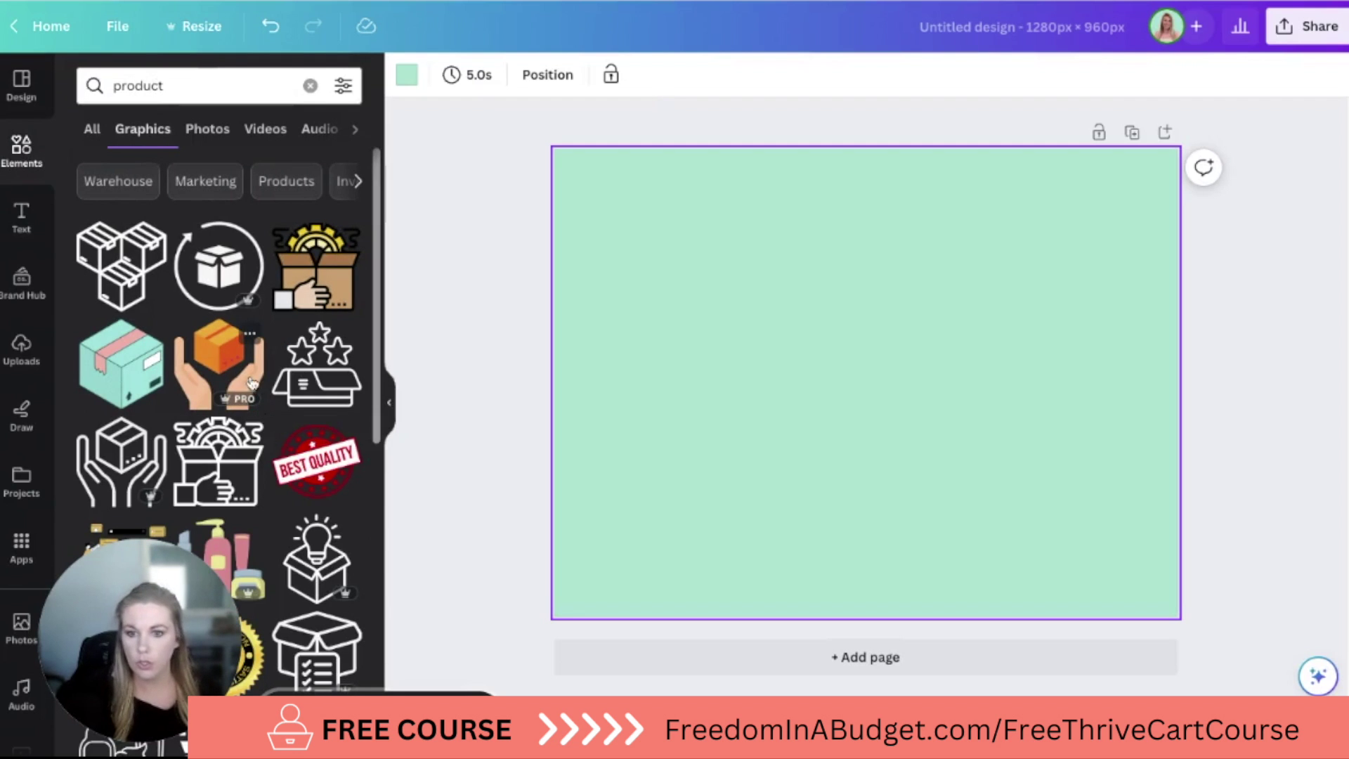
left_click(217, 265)
- Enlarge and centre the box-and-arrow icon, then duplicate the page as Page 2
left_click_drag(866, 383, 779, 323)
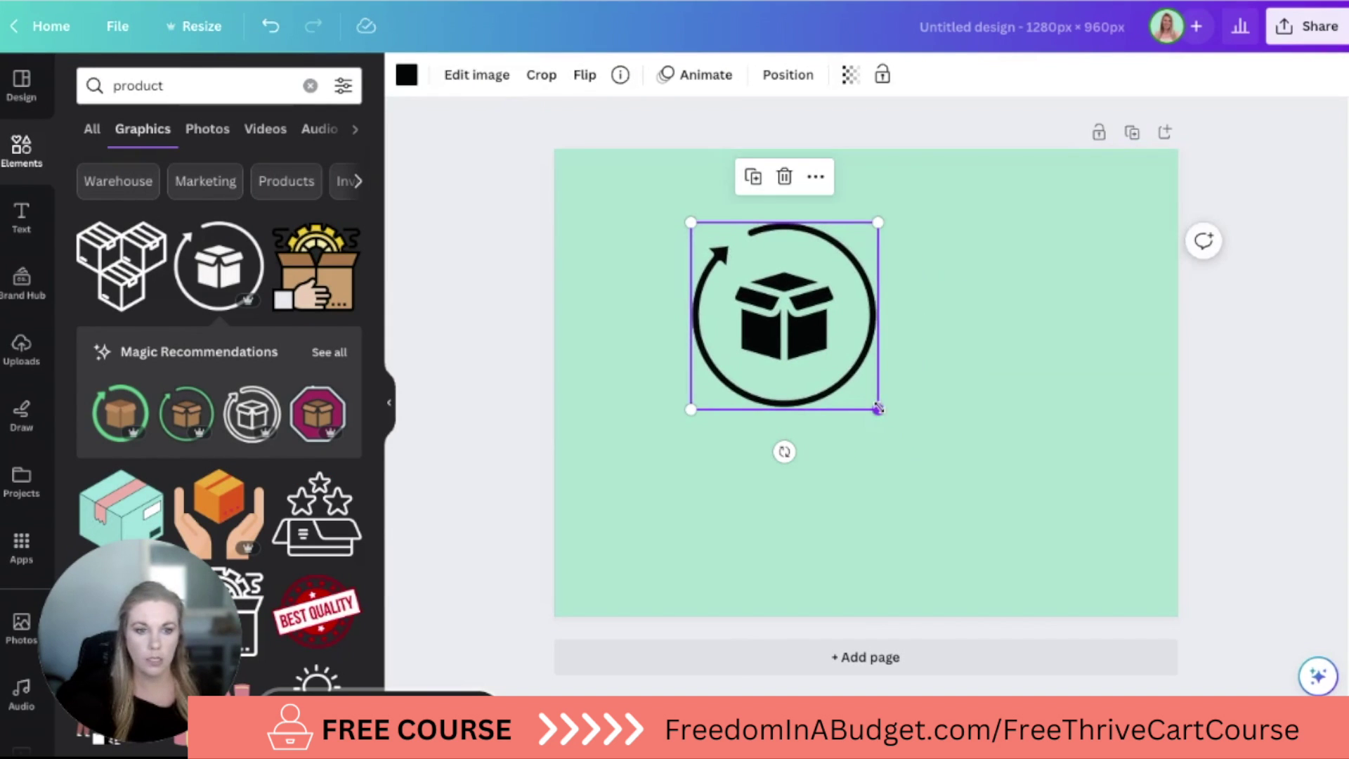
left_click_drag(879, 408, 989, 518)
left_click_drag(778, 398, 805, 415)
left_click(473, 326)
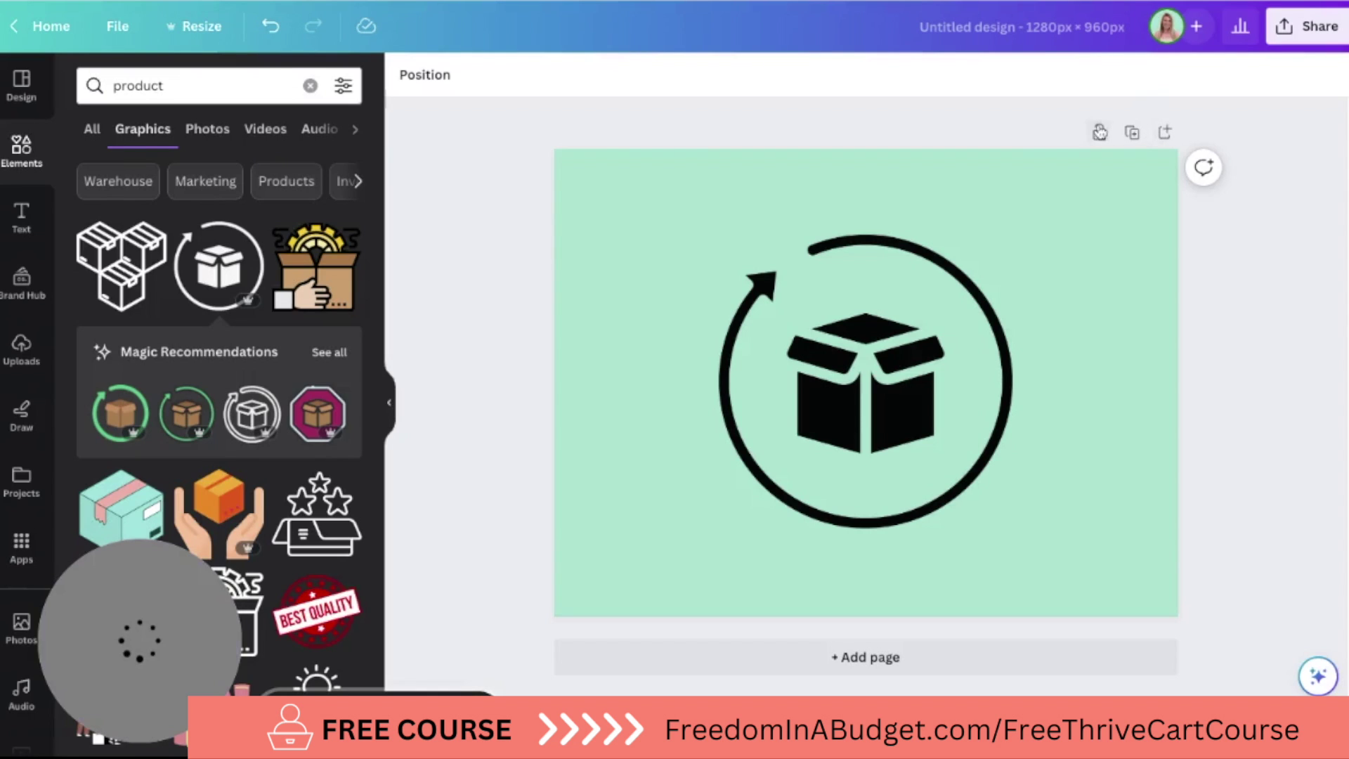
left_click(1132, 133)
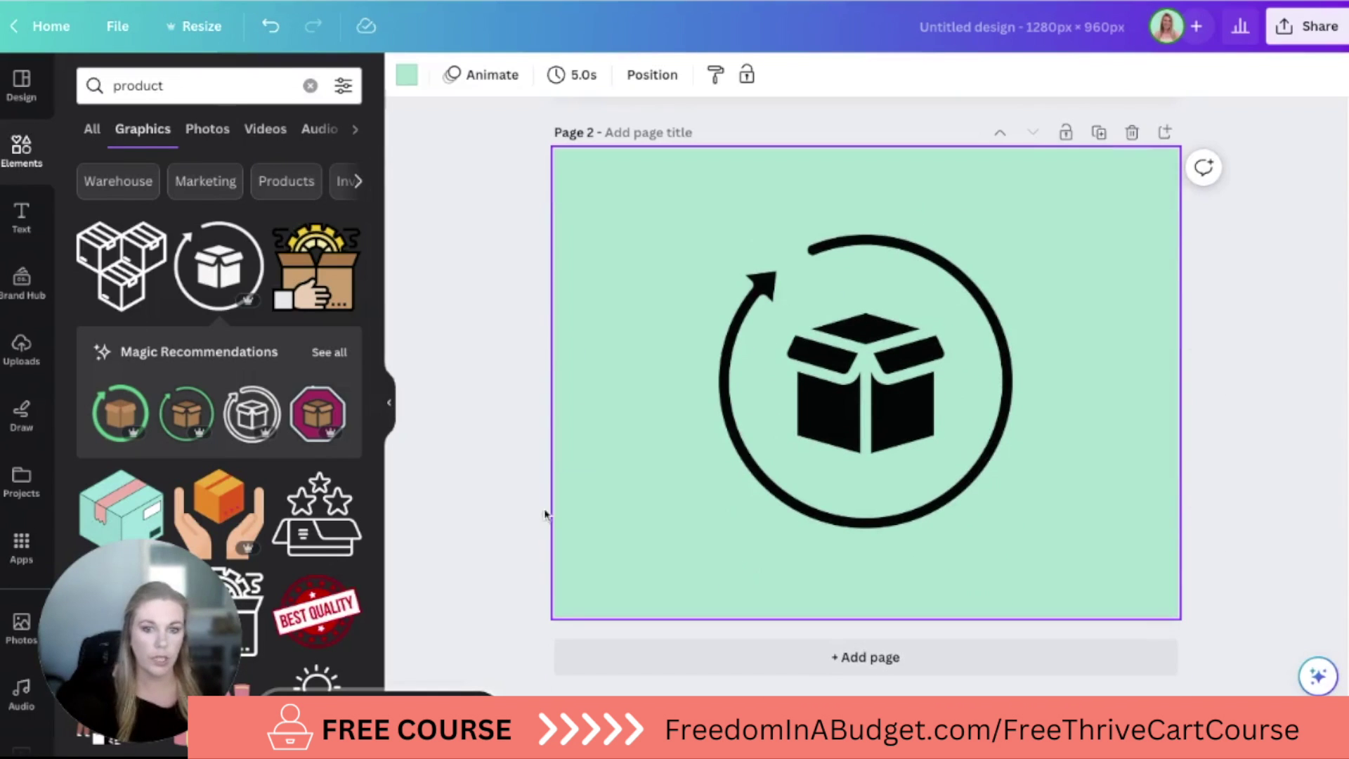
- Make Page 2's background the brand coral colour
left_click(407, 75)
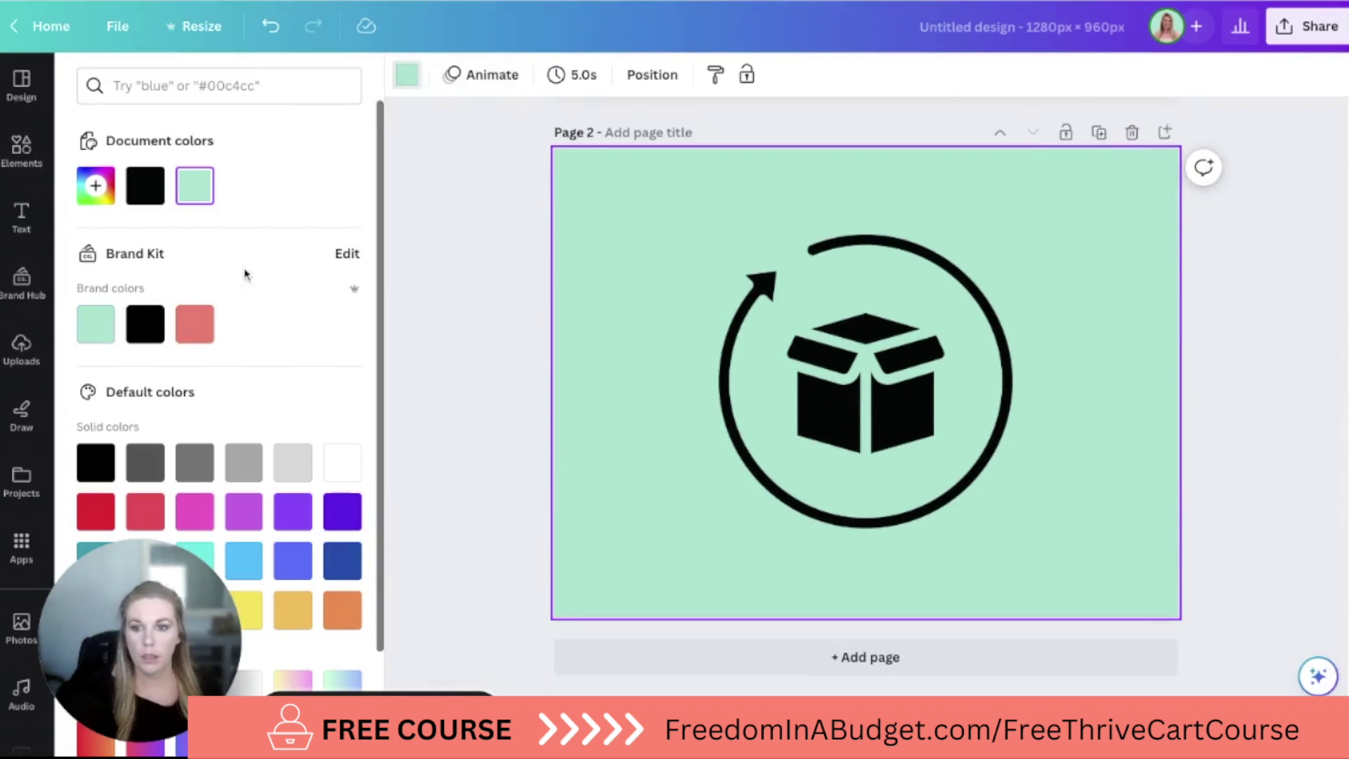
left_click(194, 324)
left_click(480, 284)
- Search the elements for 'launch' and delete the box icon from Page 2
left_click(526, 272)
left_click(234, 86)
double_click(234, 86)
type("launch")
key("Return")
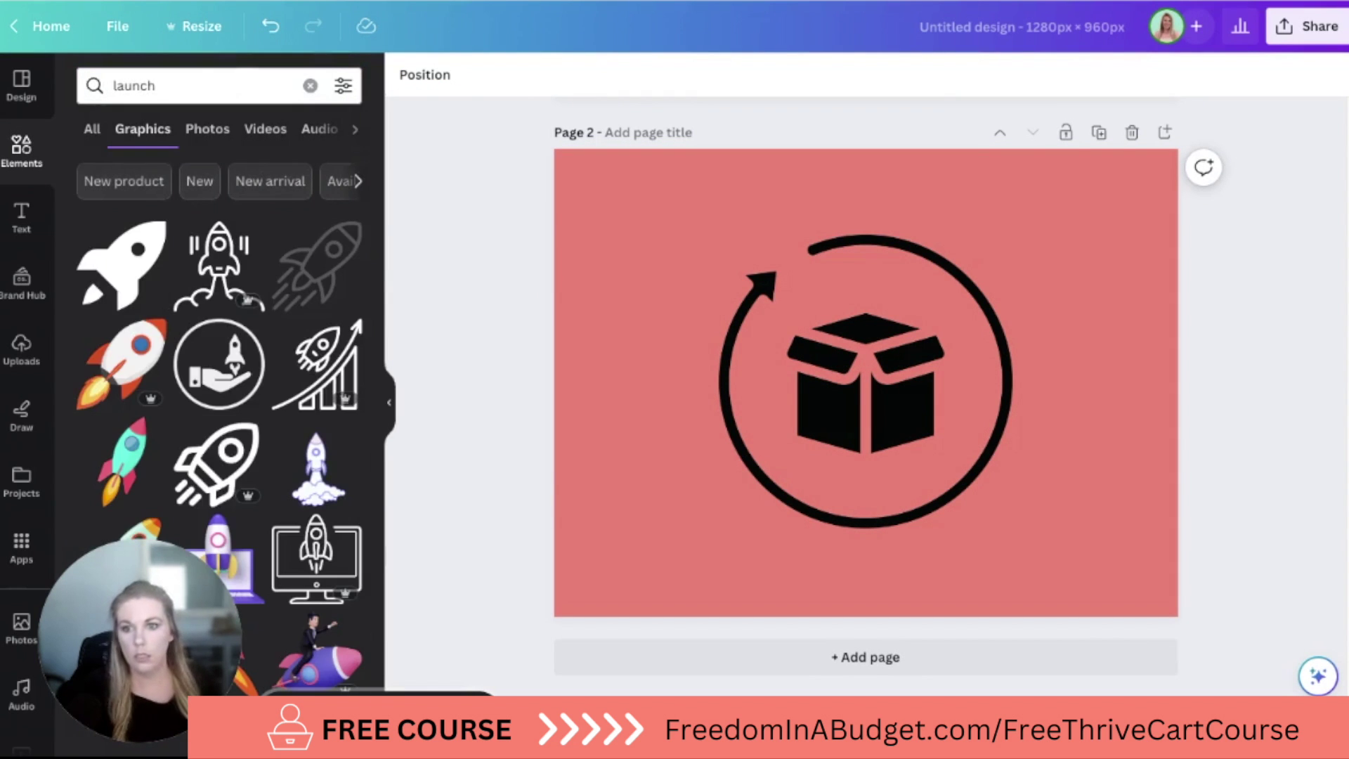
left_click(727, 239)
key("Delete")
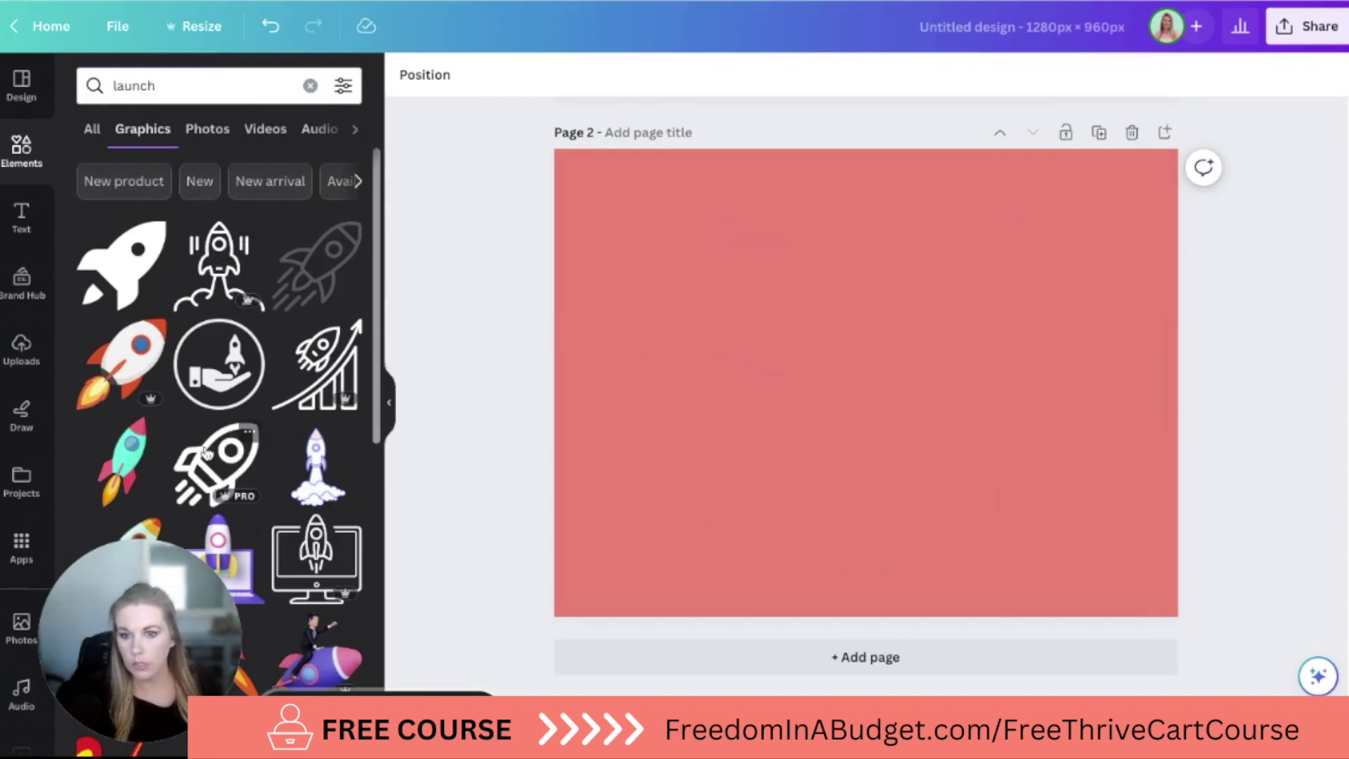
- Add the rocket-and-rising-chart graphic to Page 2 and centre it
left_click(325, 379)
left_click_drag(965, 485, 979, 529)
scroll(1027, 476, "up", 5)
scroll(1029, 479, "down", 4)
scroll(1029, 479, "down", 2)
left_click_drag(838, 368, 874, 372)
scroll(873, 431, "up", 1)
scroll(872, 432, "up", 5)
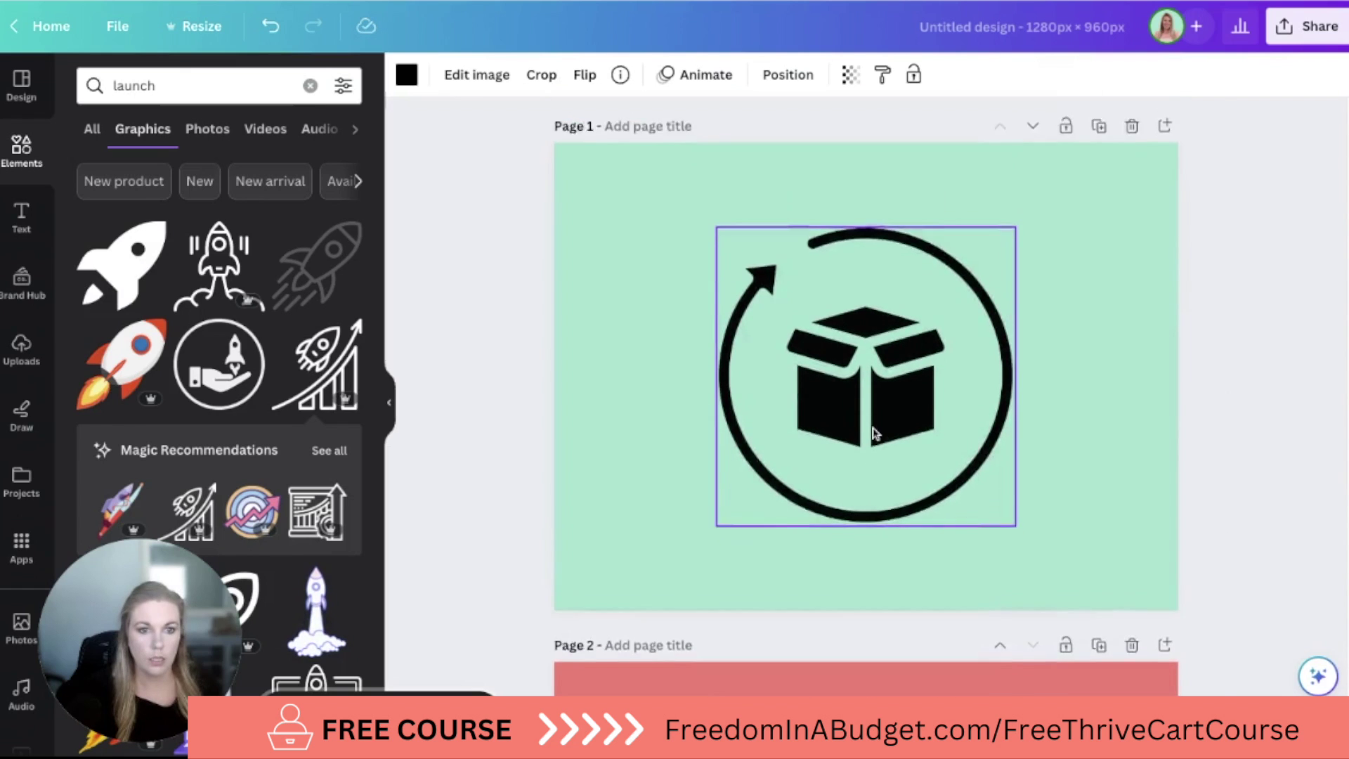
scroll(873, 430, "down", 2)
left_click_drag(842, 654, 850, 355)
left_click_drag(858, 406, 784, 658)
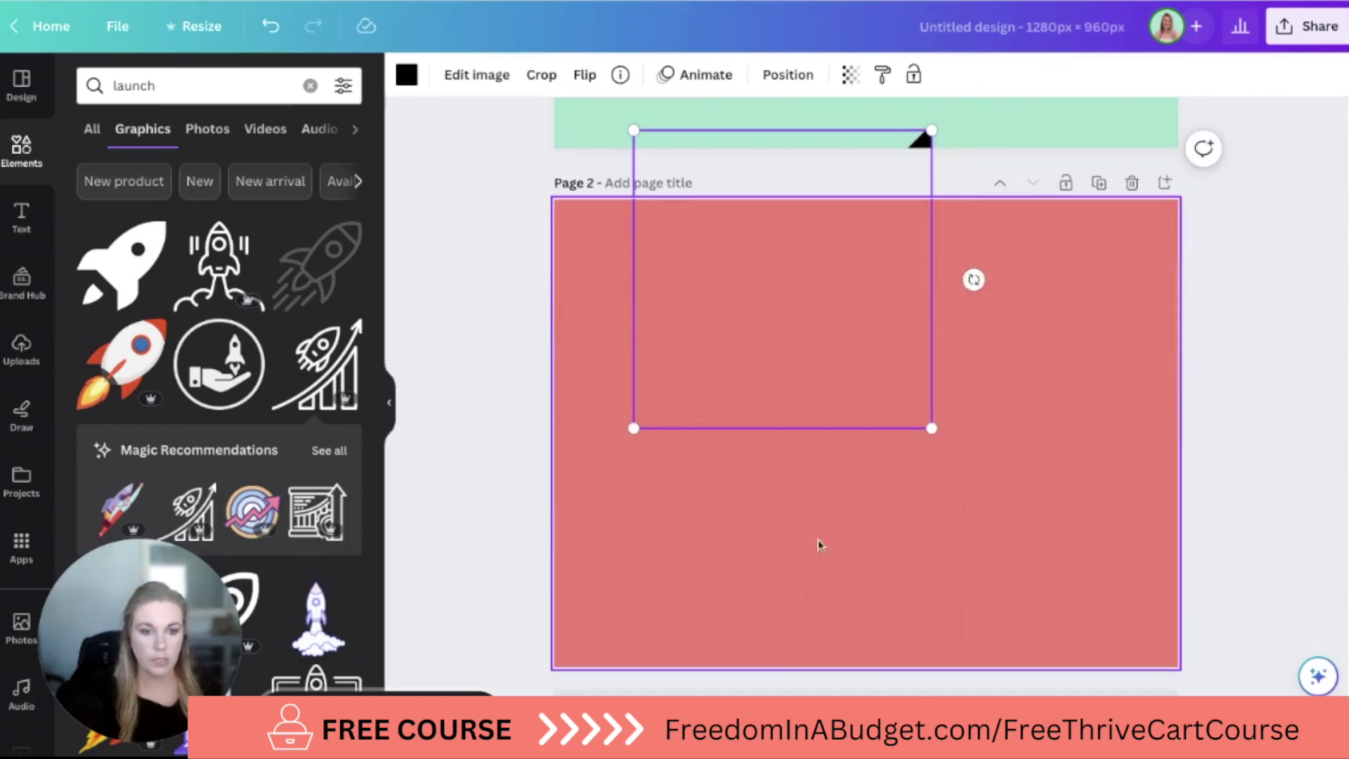
left_click_drag(900, 450, 911, 450)
left_click(1299, 215)
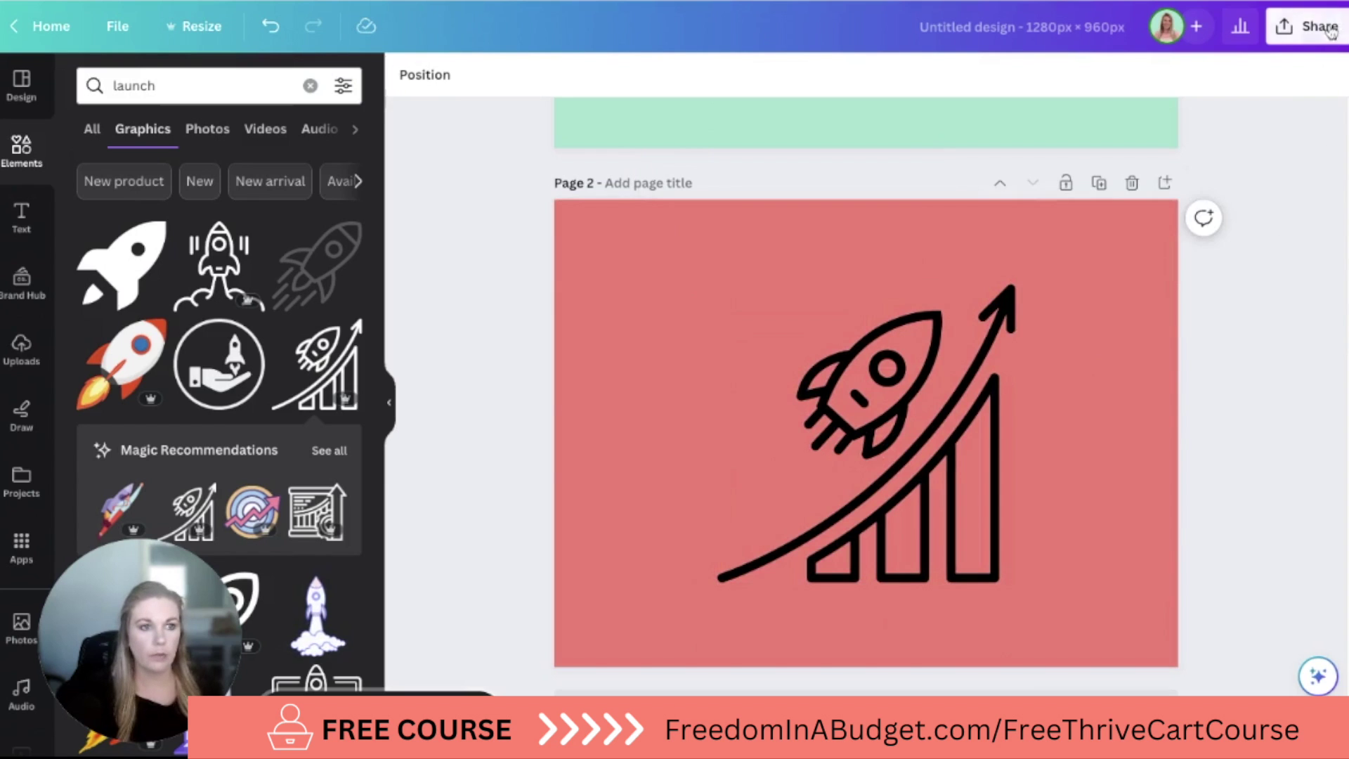
- Download both pages as PNGs in Untitled design.zip and return to the ThriveCart tab
left_click(1308, 28)
left_click(1300, 493)
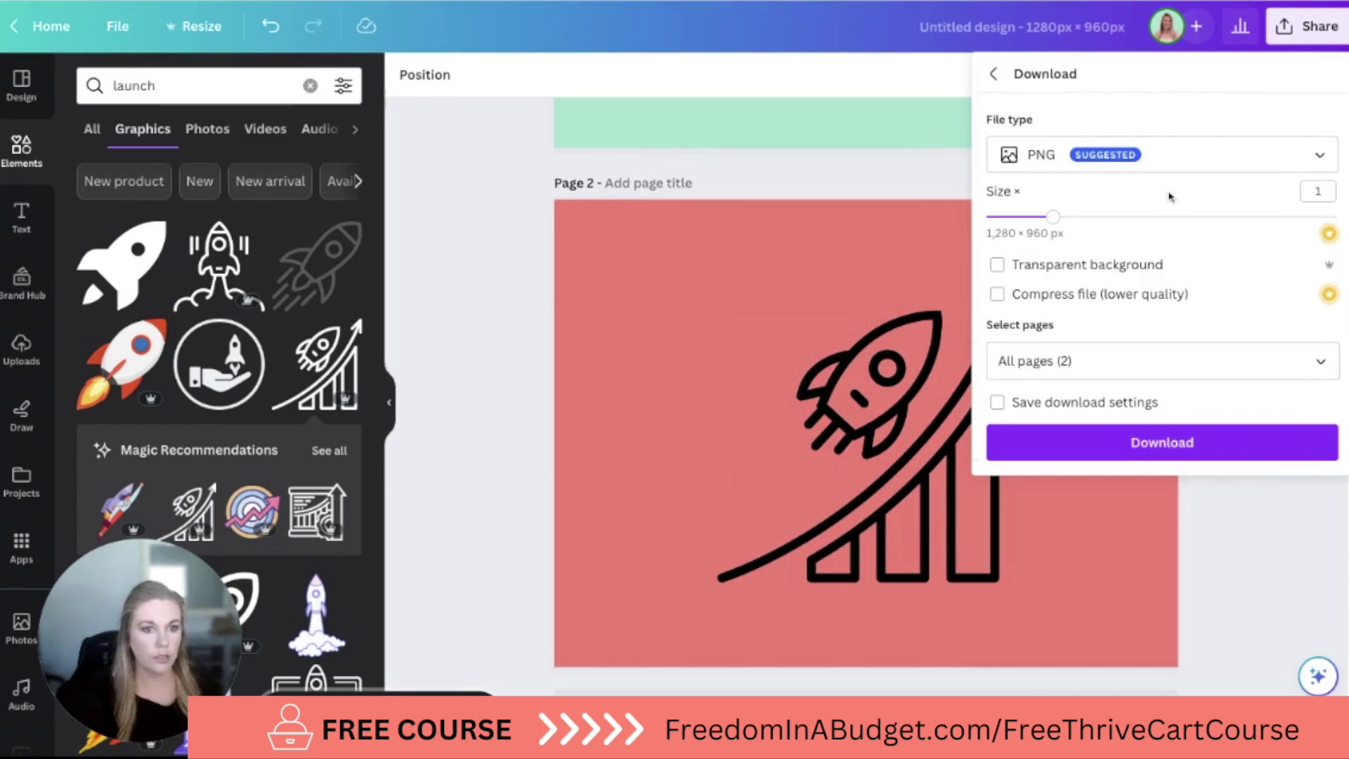
left_click(1156, 448)
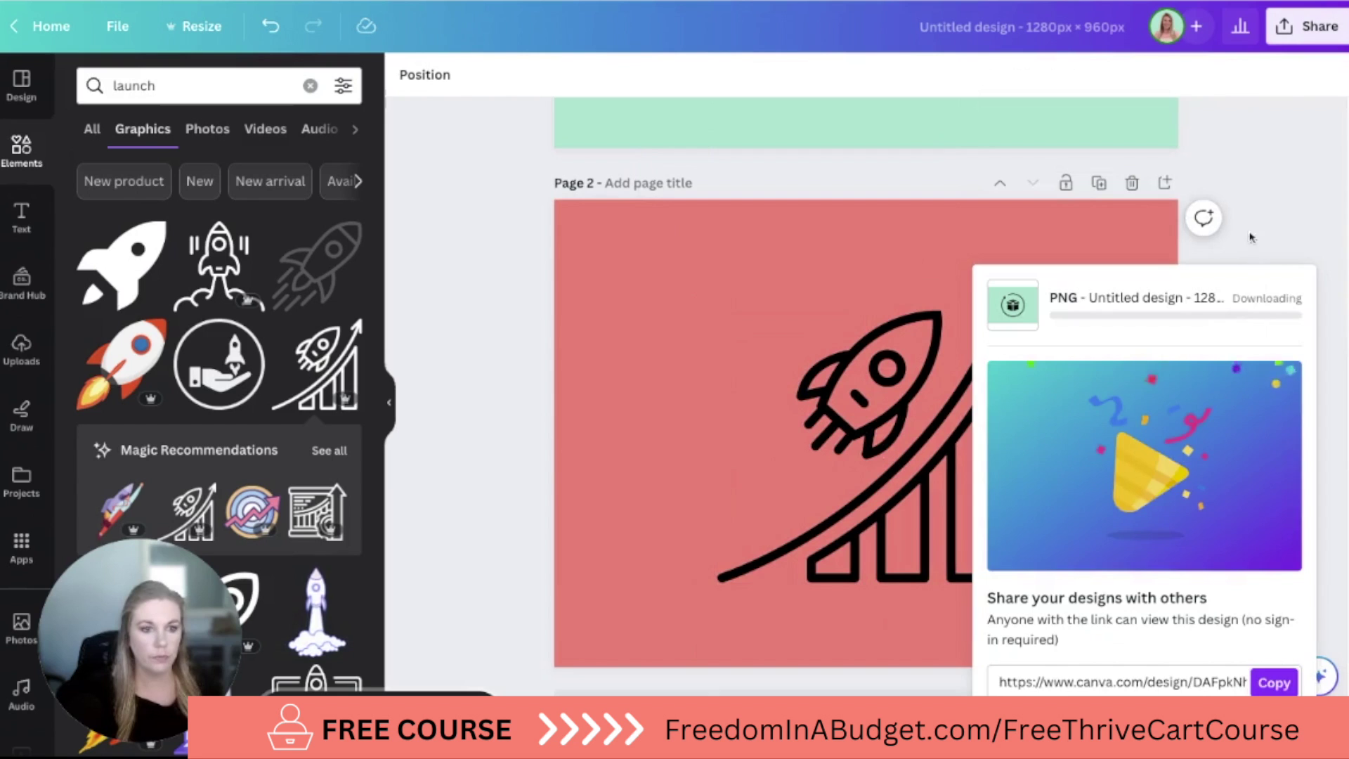
left_click(447, 248)
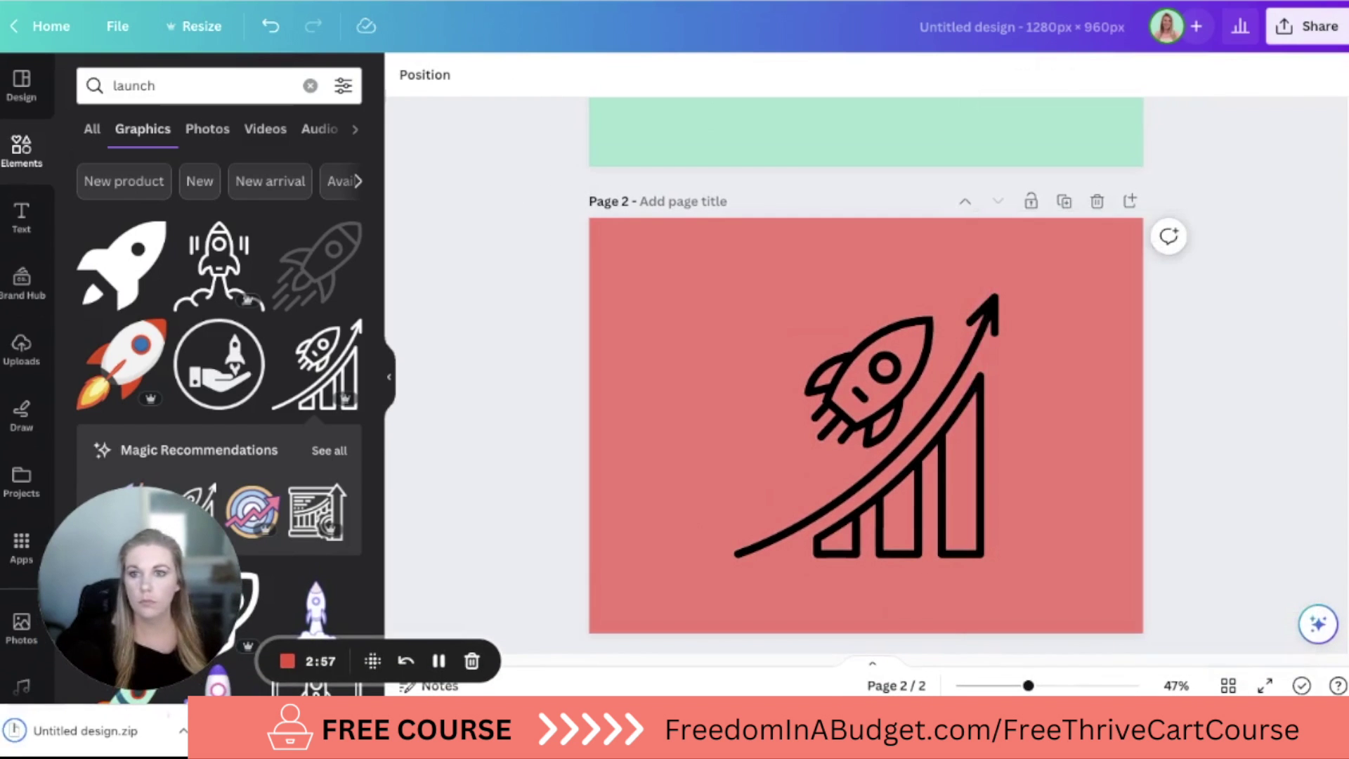
key("ctrl+Tab")
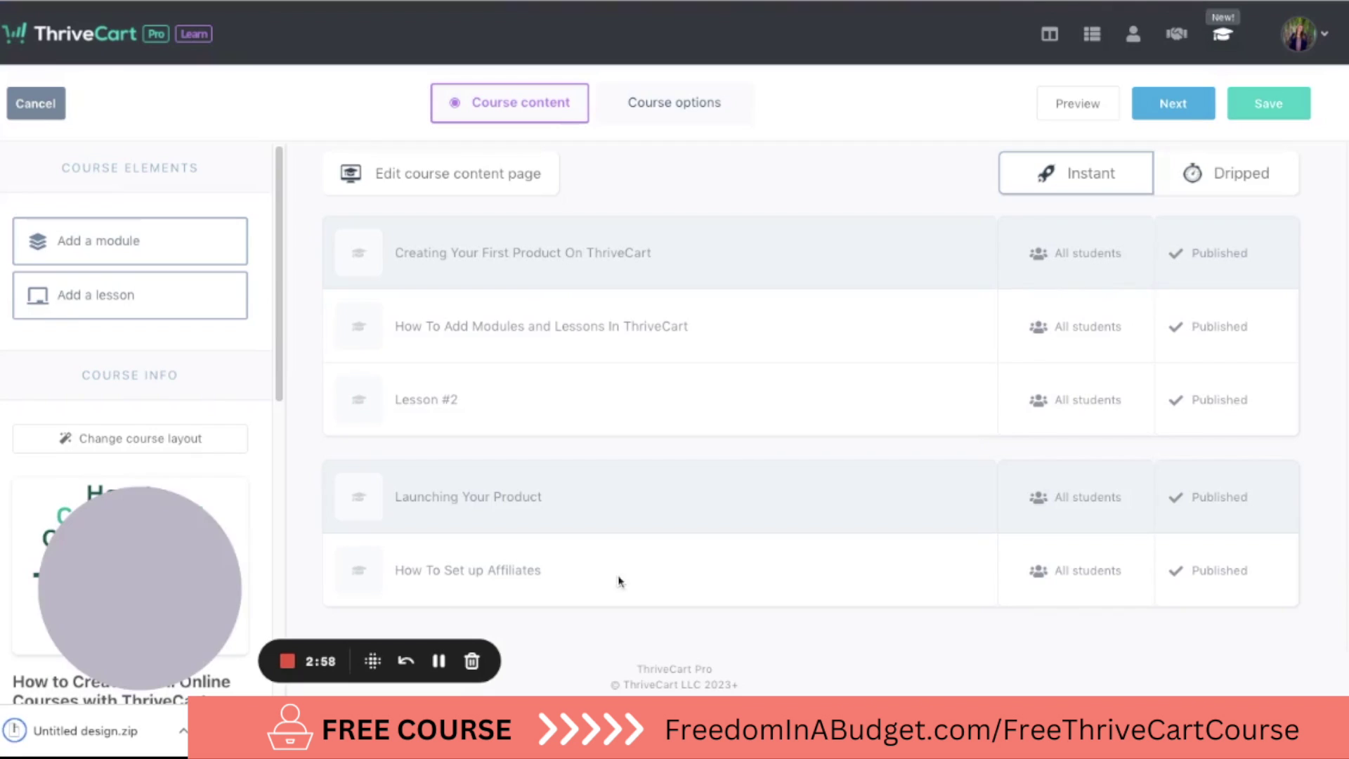
- Upload the mint box-icon PNG for the first module, its first lesson and Lesson #2
left_click(360, 254)
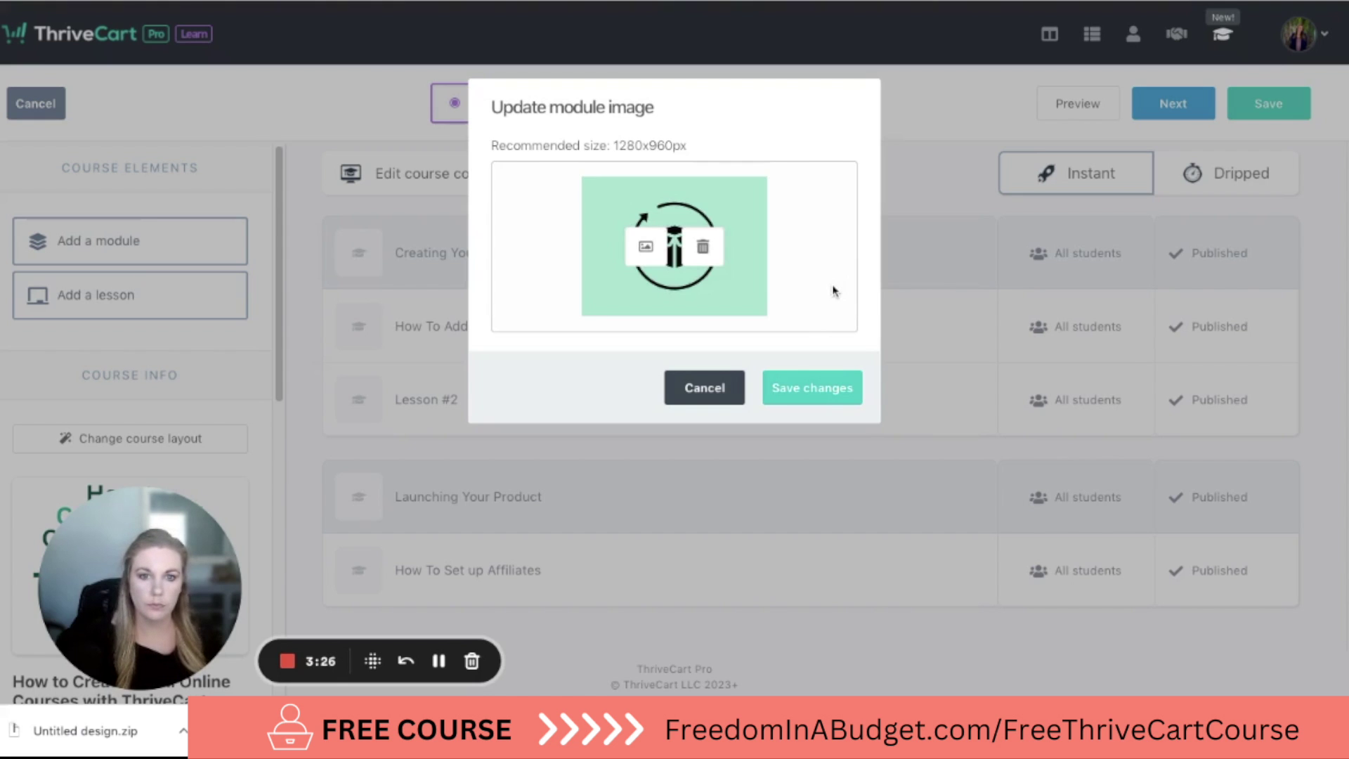
left_click(850, 392)
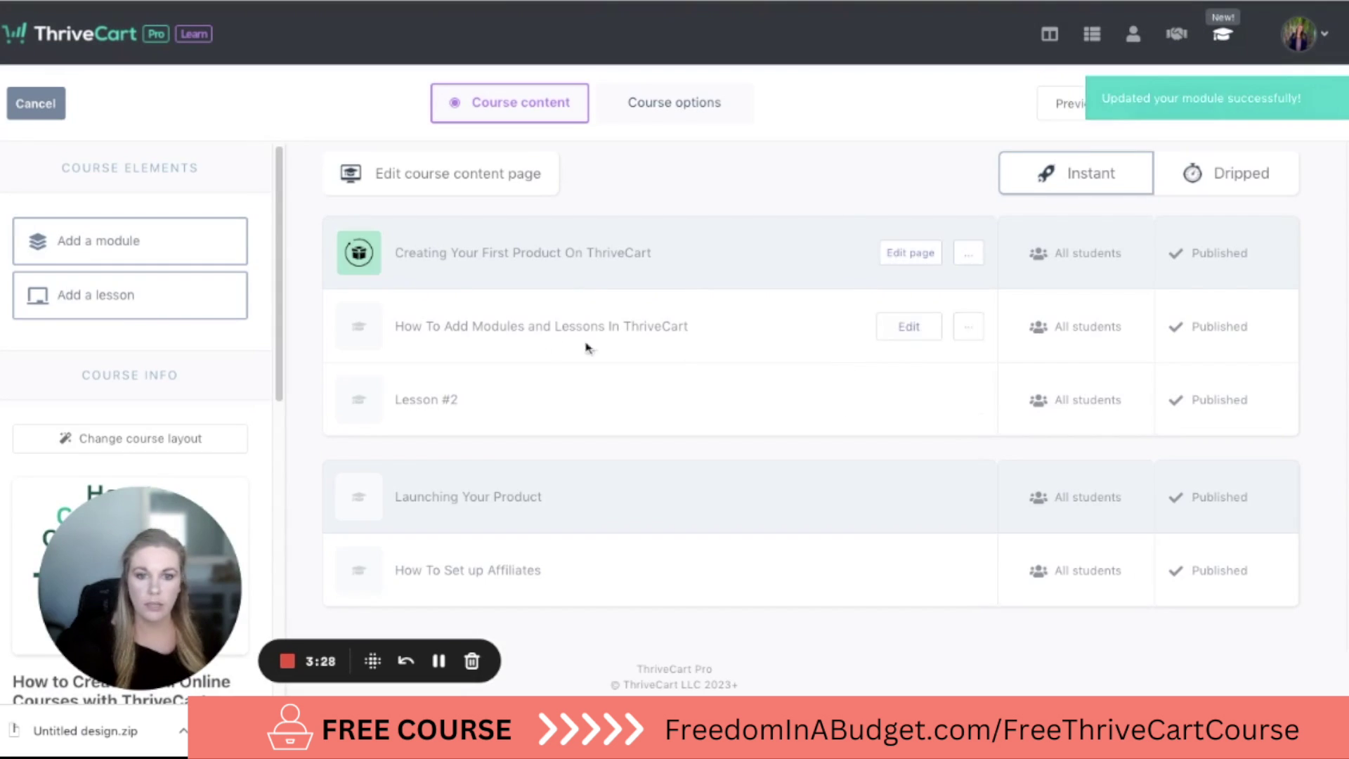
left_click(360, 325)
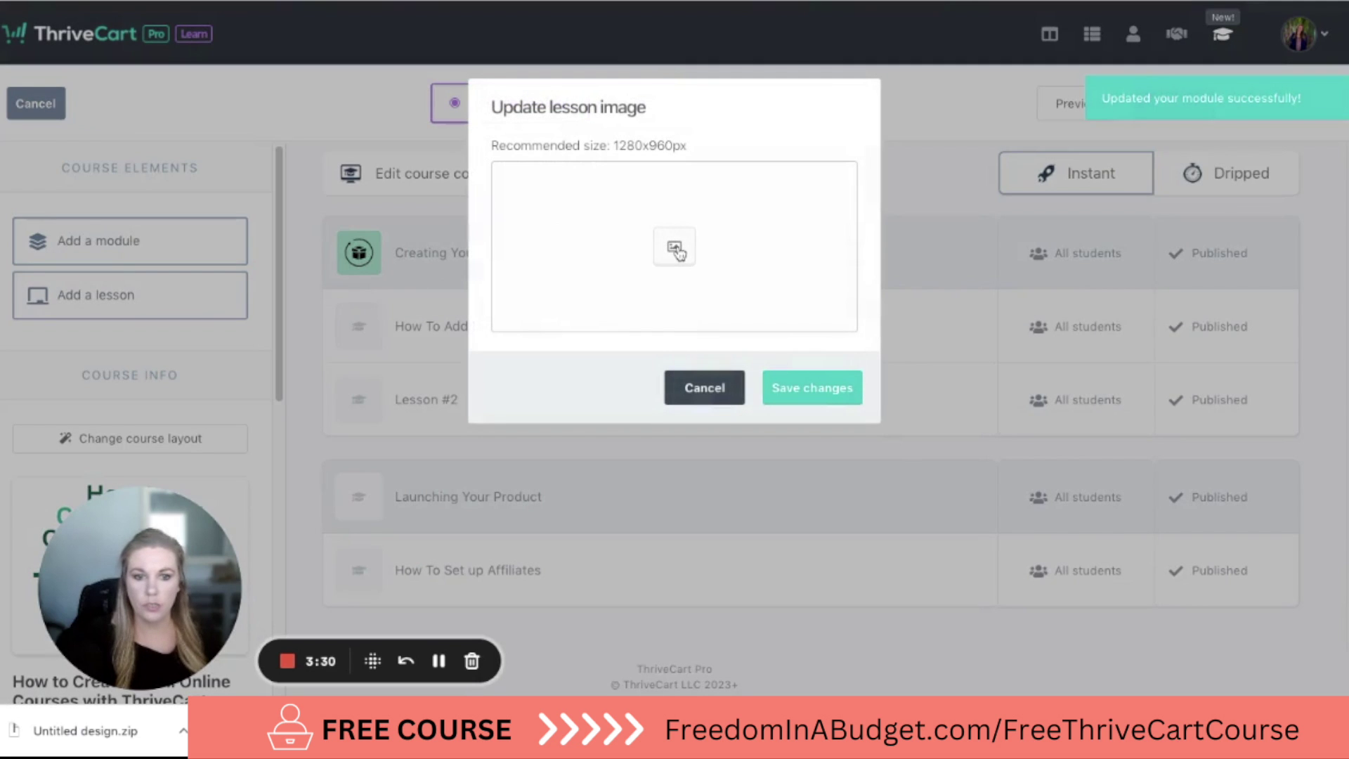
left_click(674, 248)
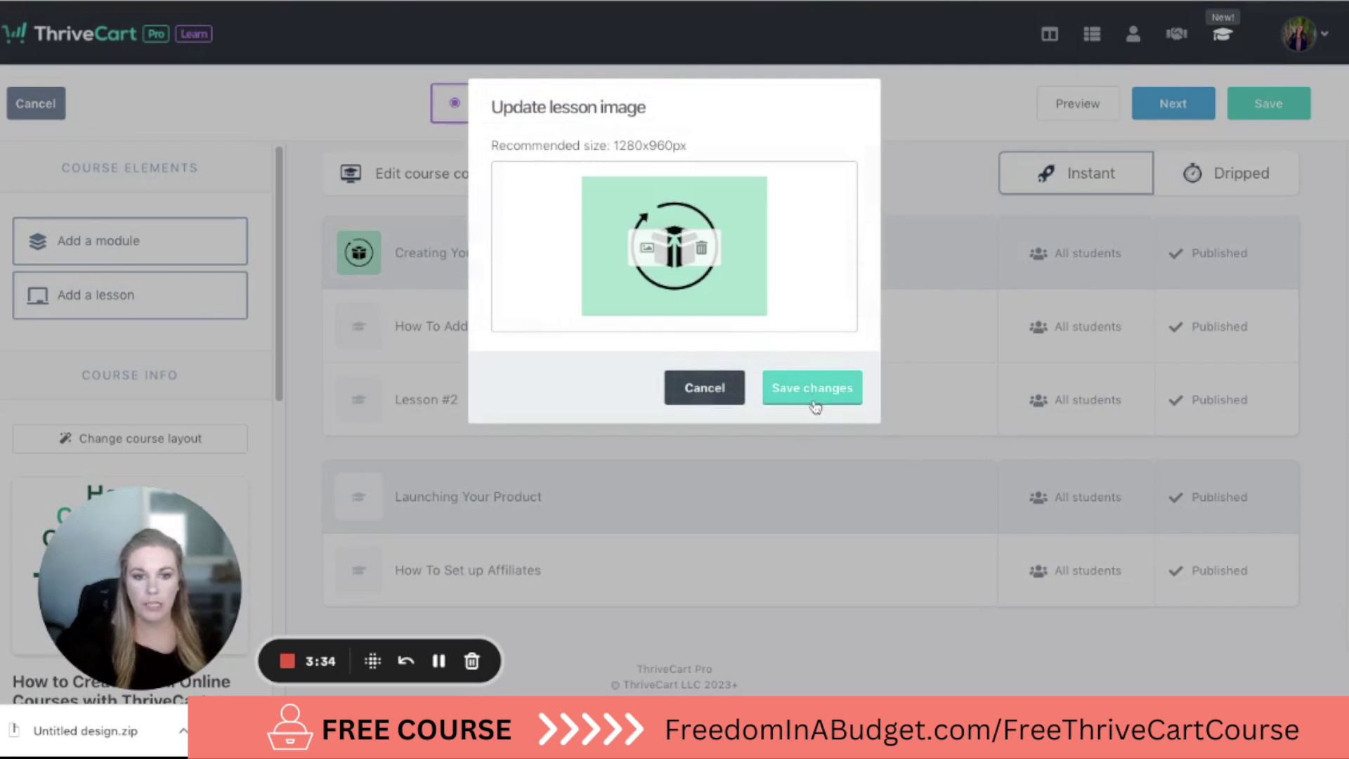
left_click(814, 404)
left_click(364, 398)
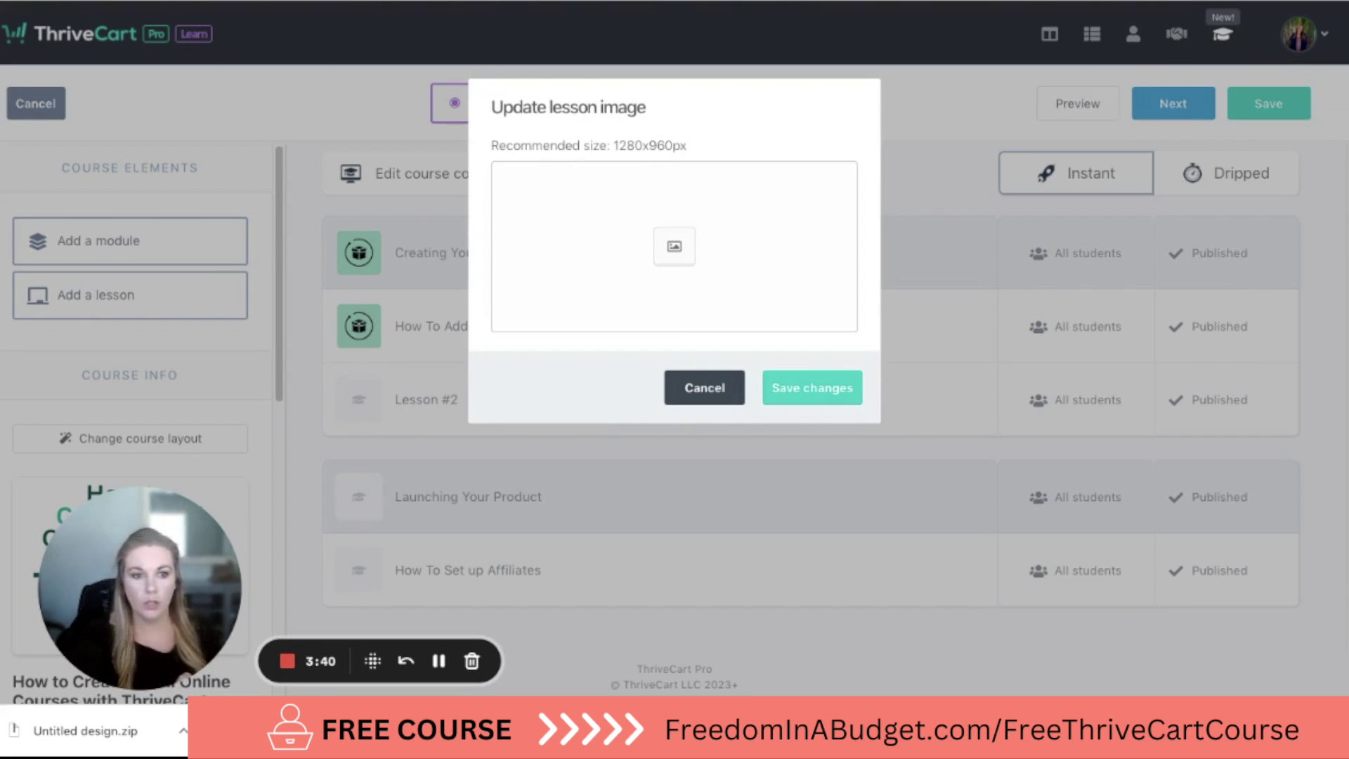
left_click(819, 389)
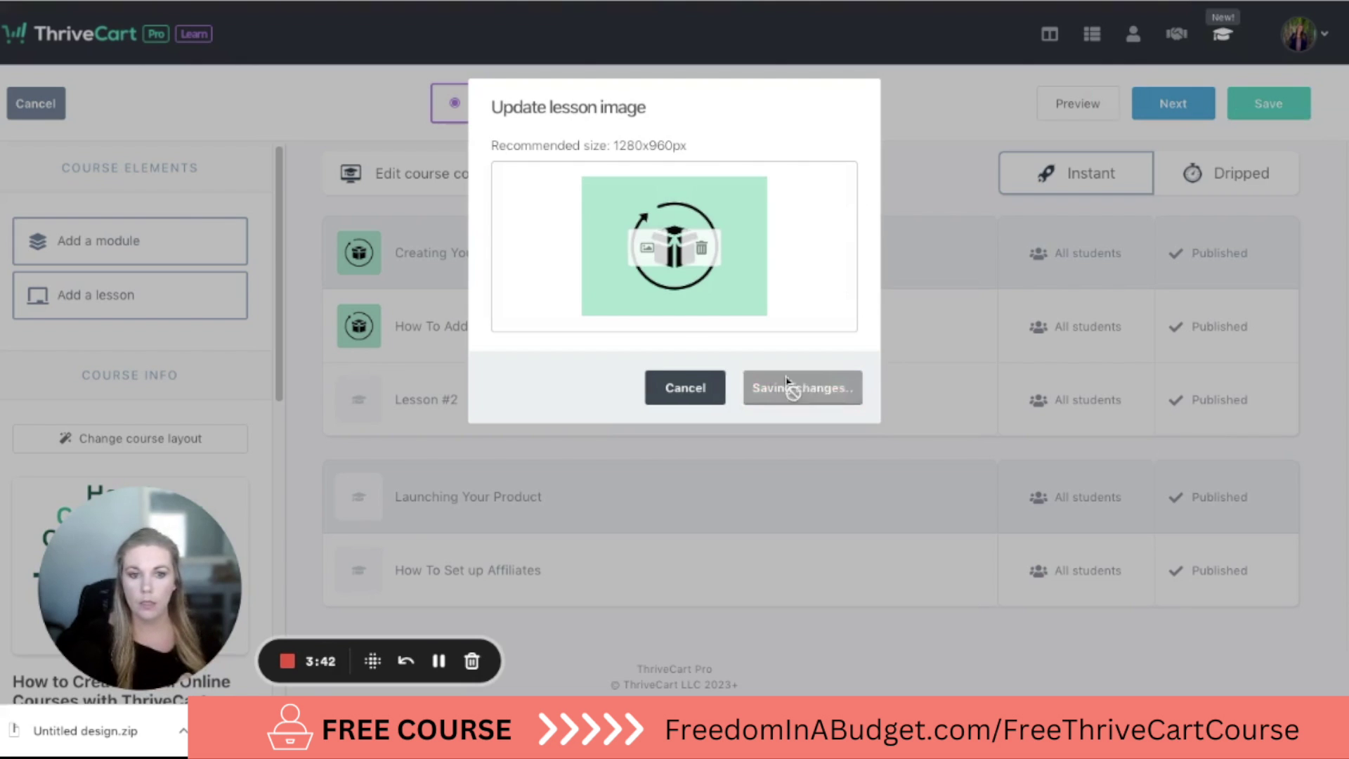
left_click(374, 500)
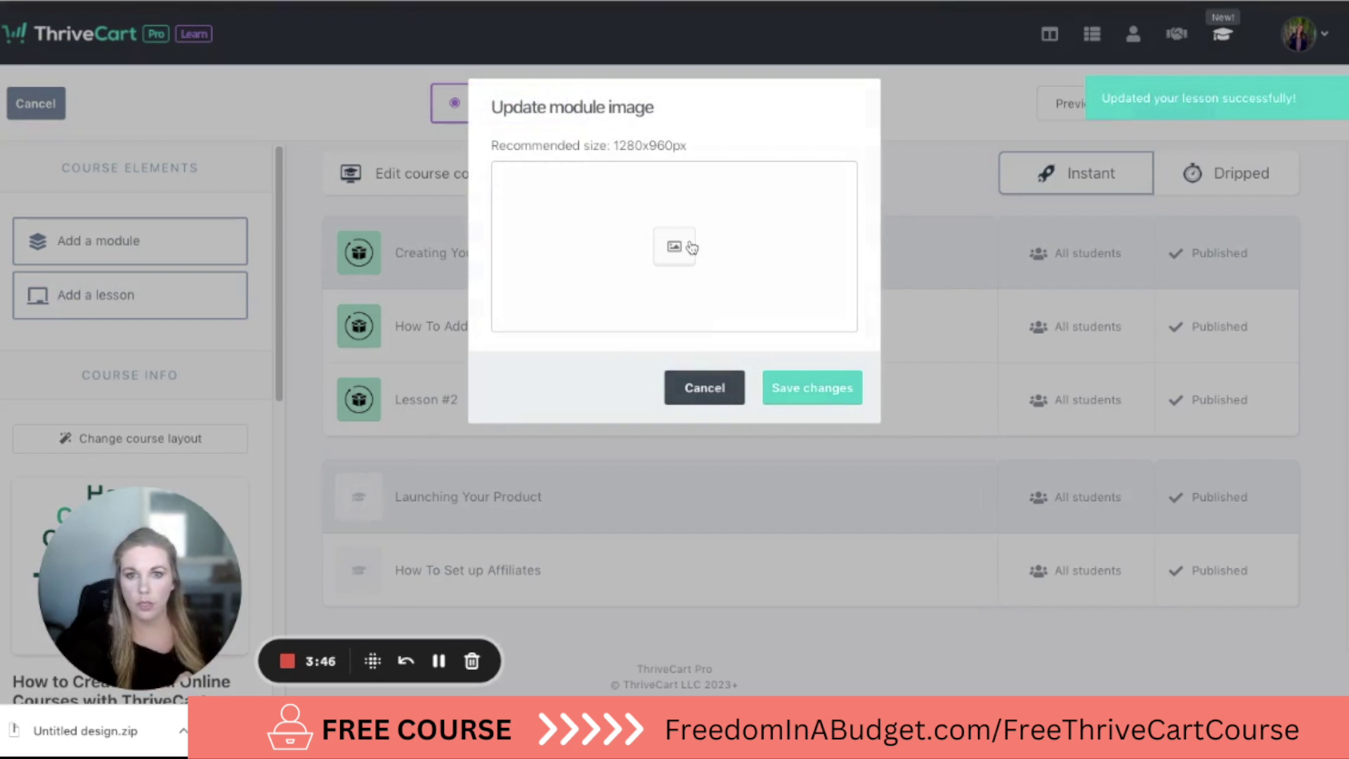
- Save the coral rocket-chart image on Launching Your Product and its How To Set up Affiliates lesson
left_click(820, 398)
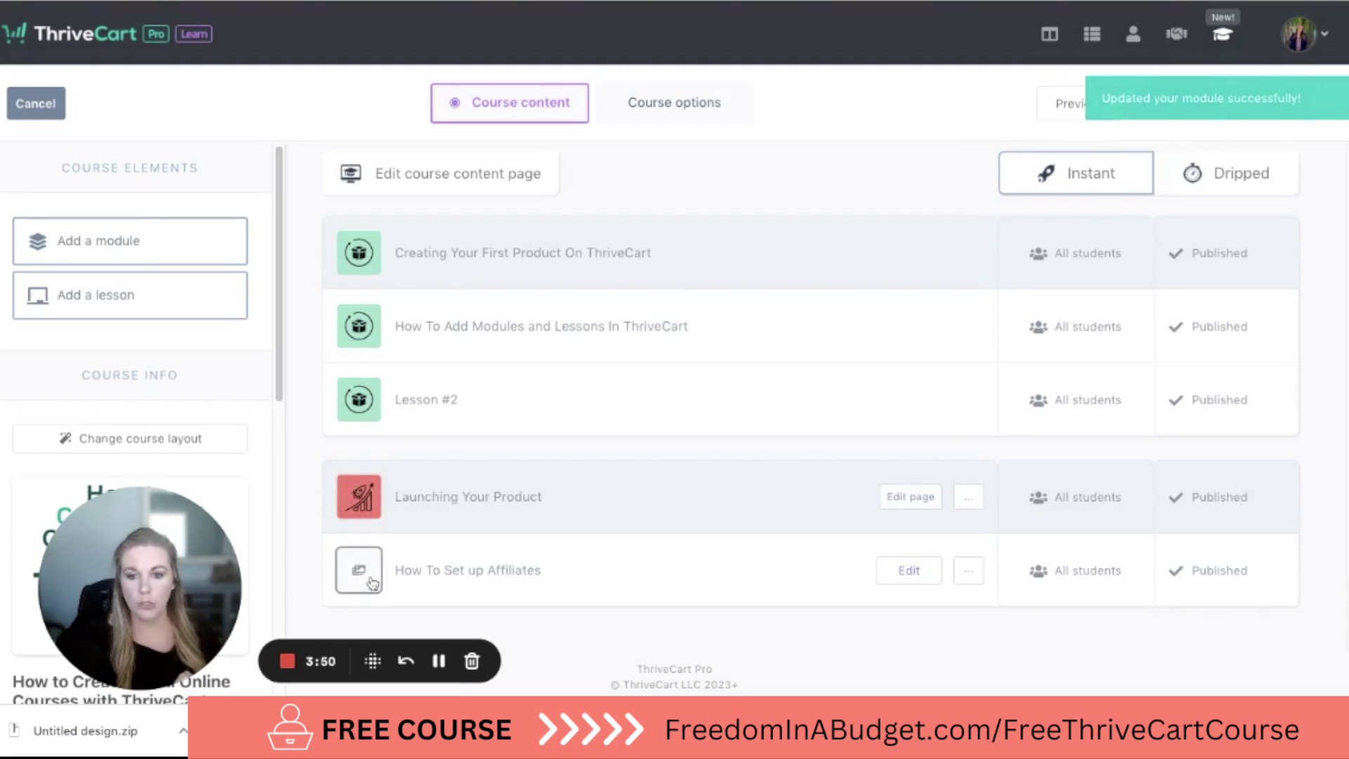
left_click(358, 570)
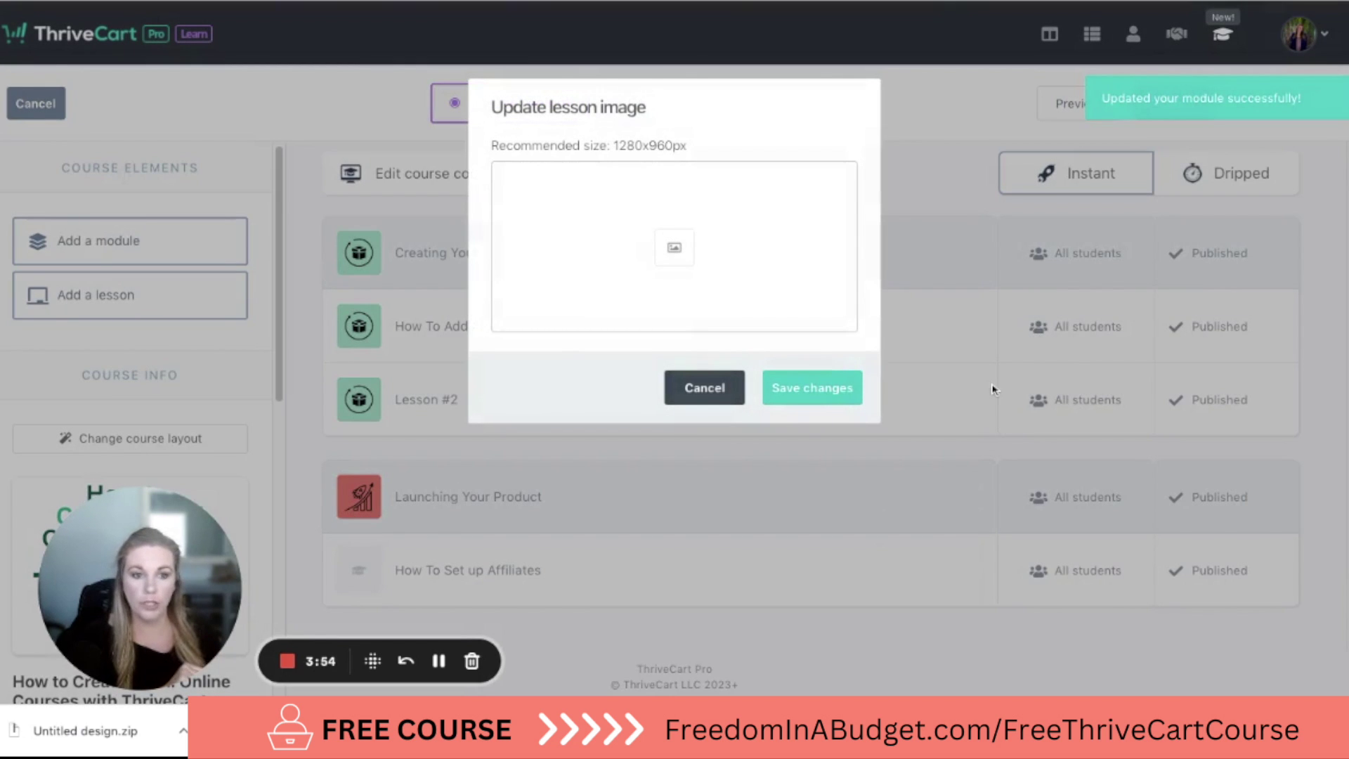
left_click(832, 393)
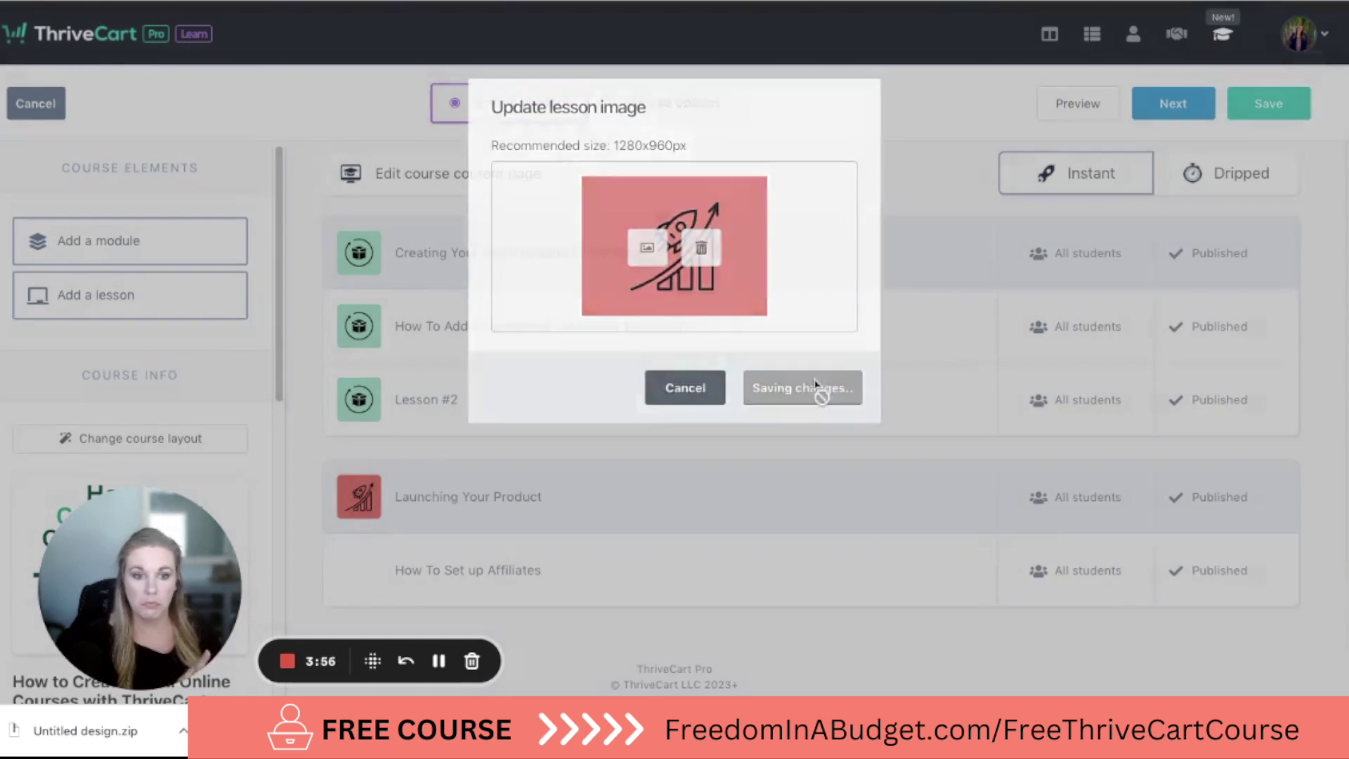
scroll(324, 464, "down", 1)
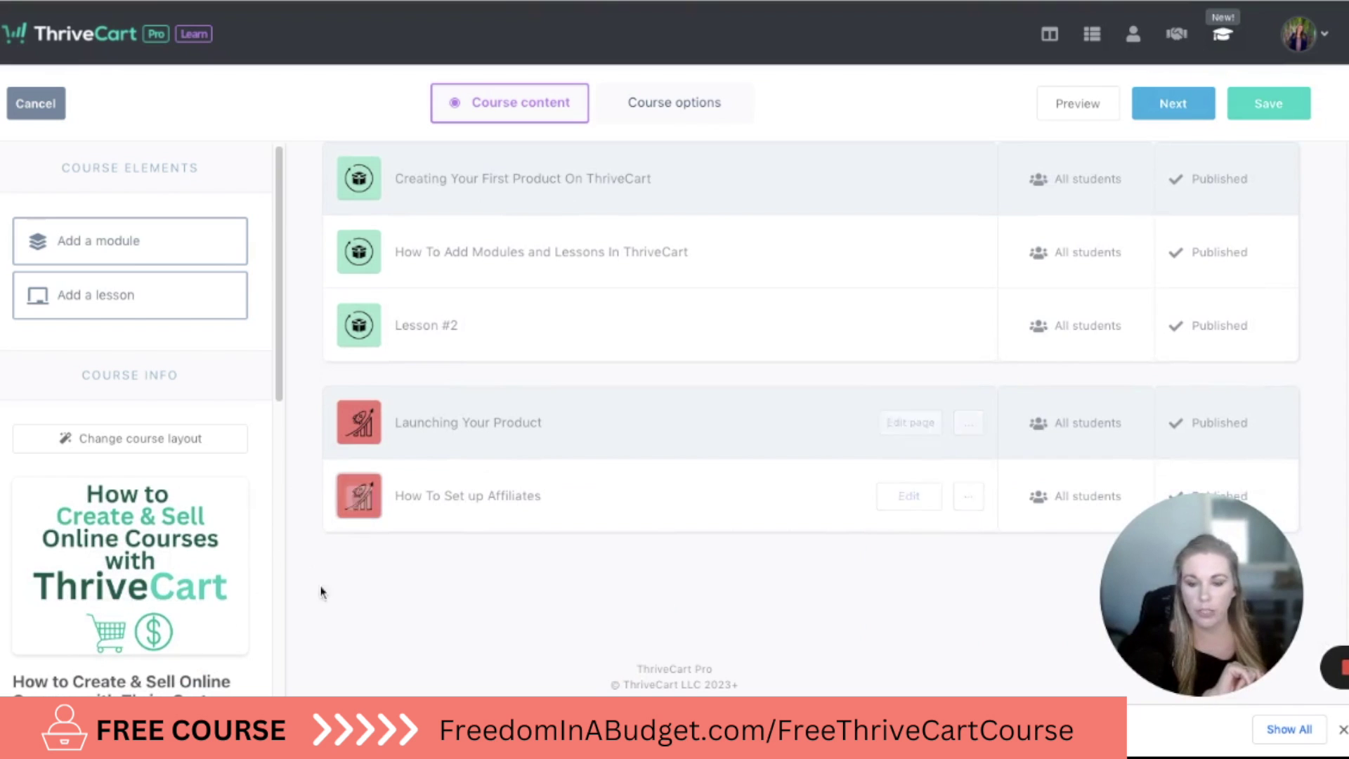
scroll(403, 638, "up", 1)
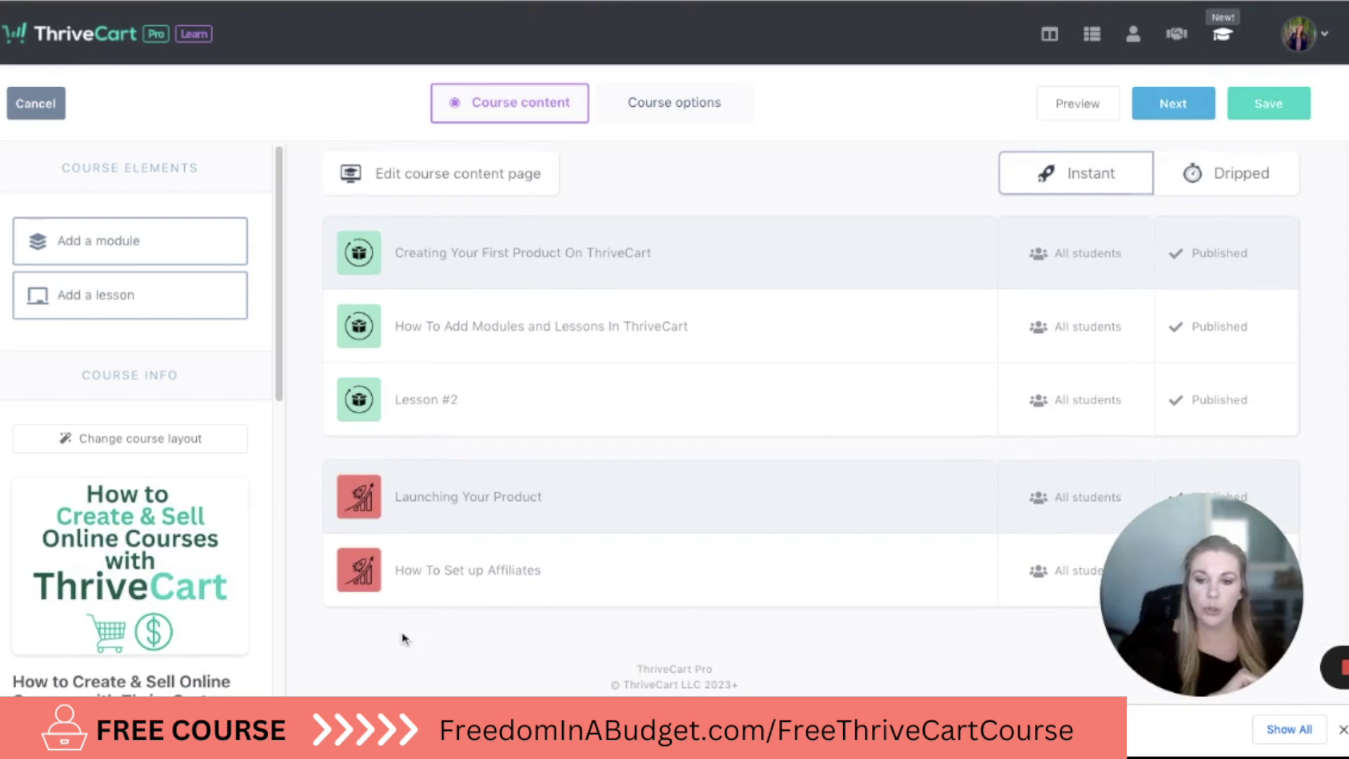
scroll(387, 653, "down", 1)
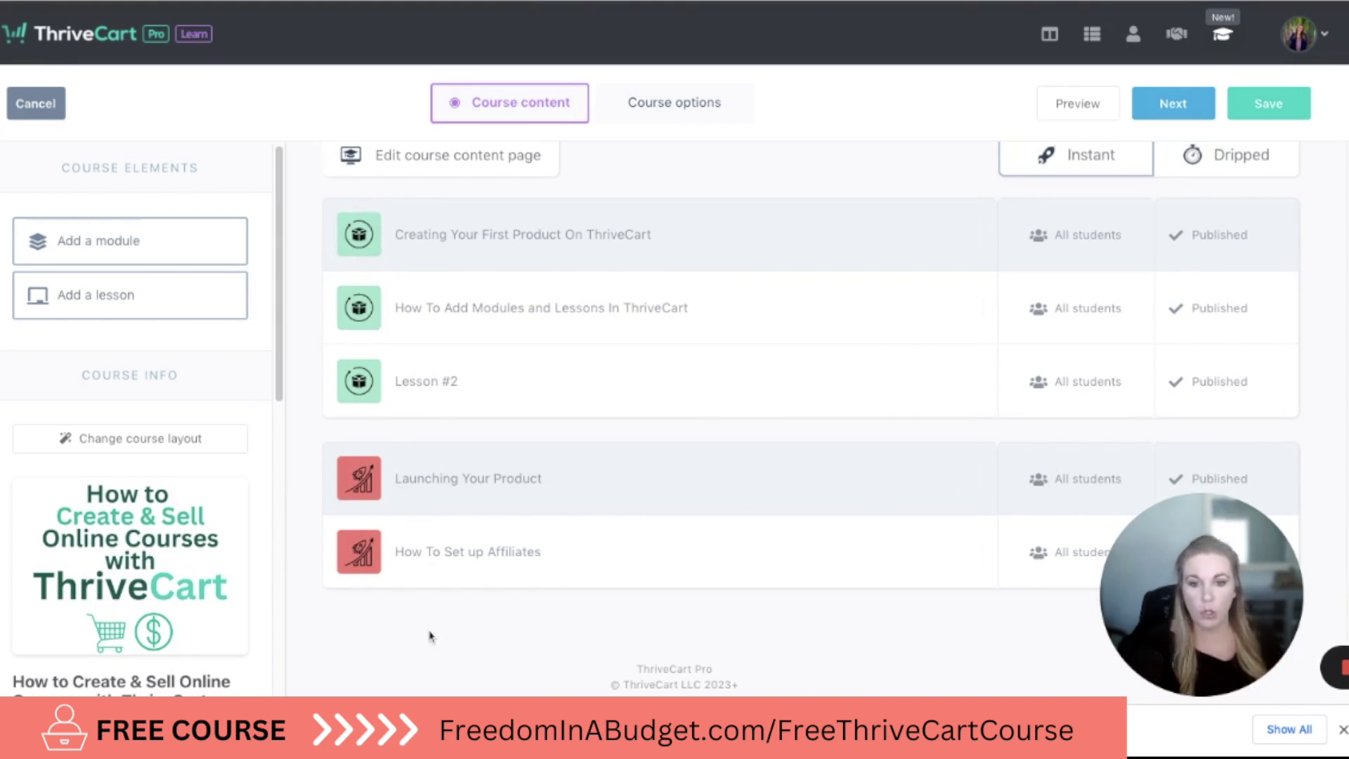
scroll(448, 645, "up", 1)
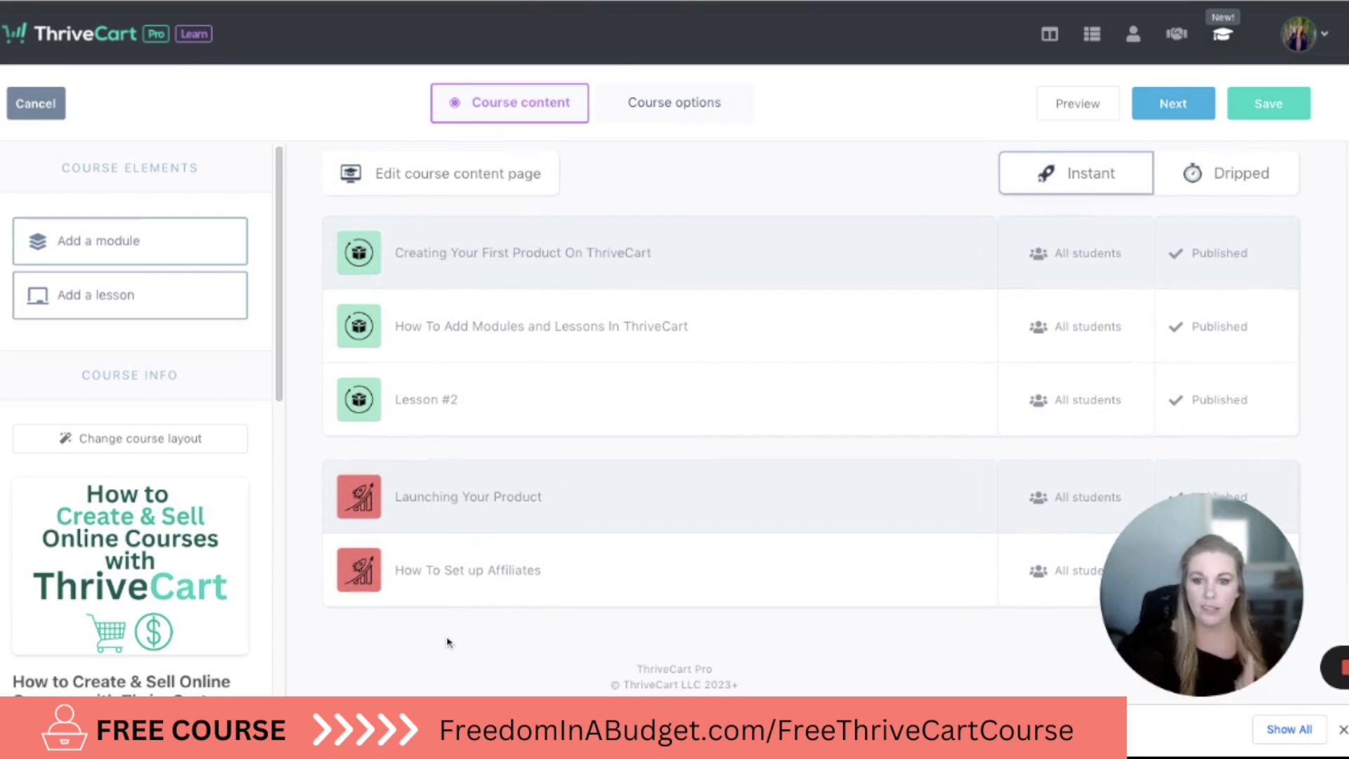